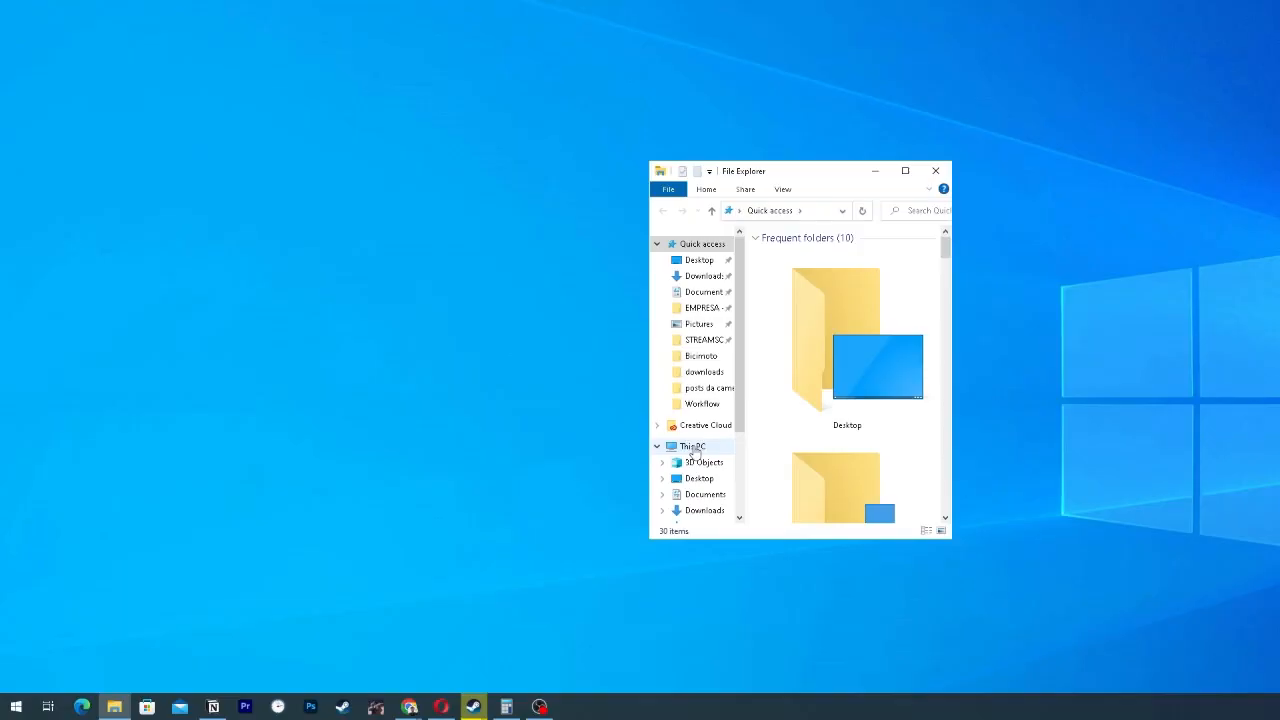
Open the properties of This PC to view the device and Windows specifications
right_click(694, 451)
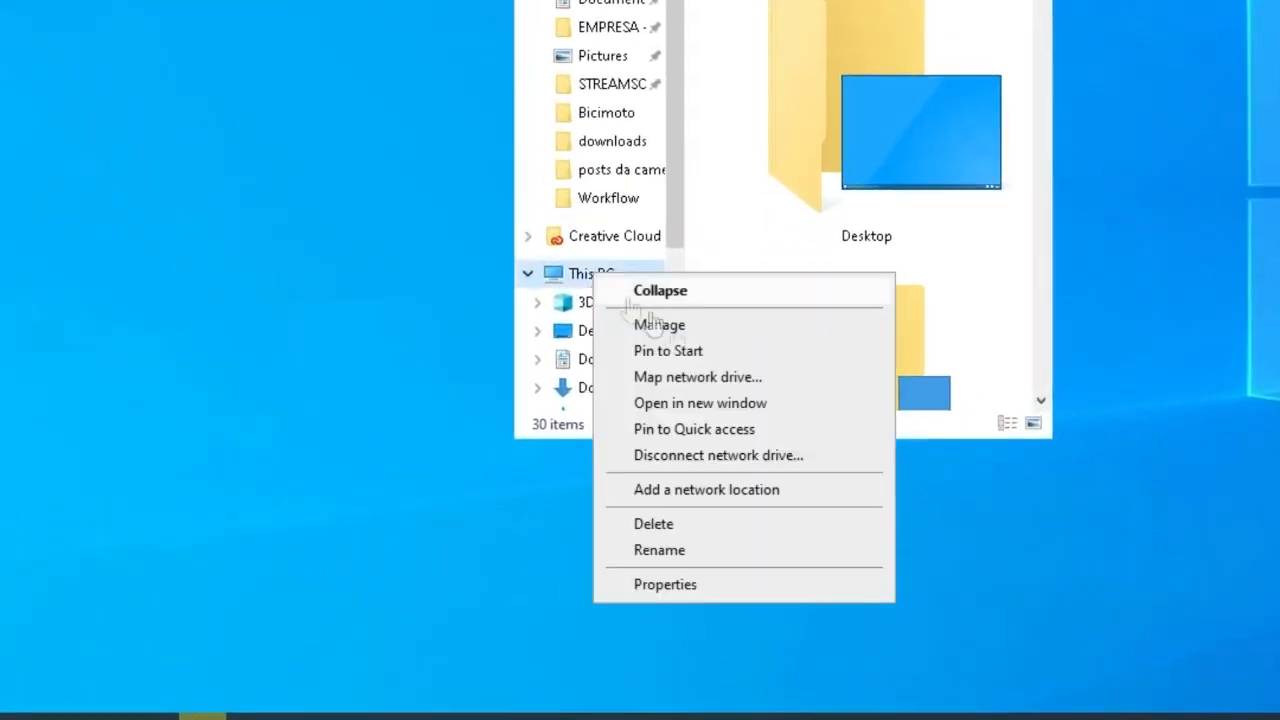
click(720, 594)
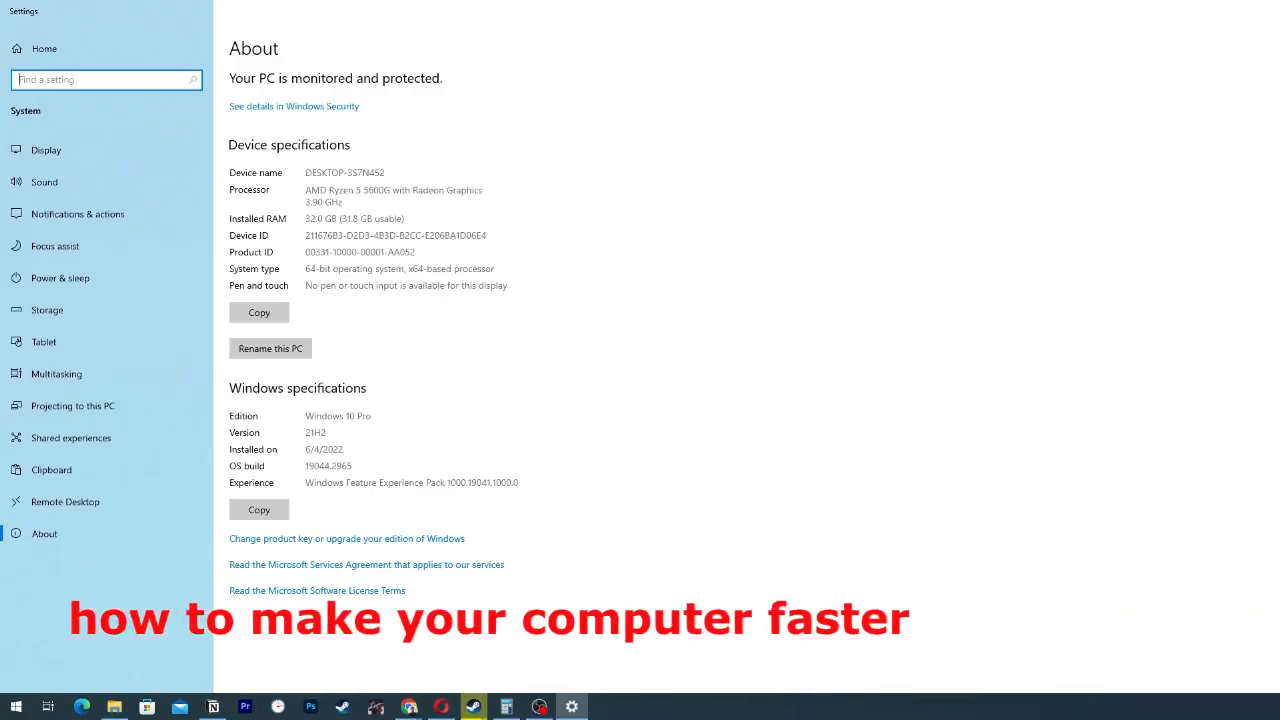
click(409, 707)
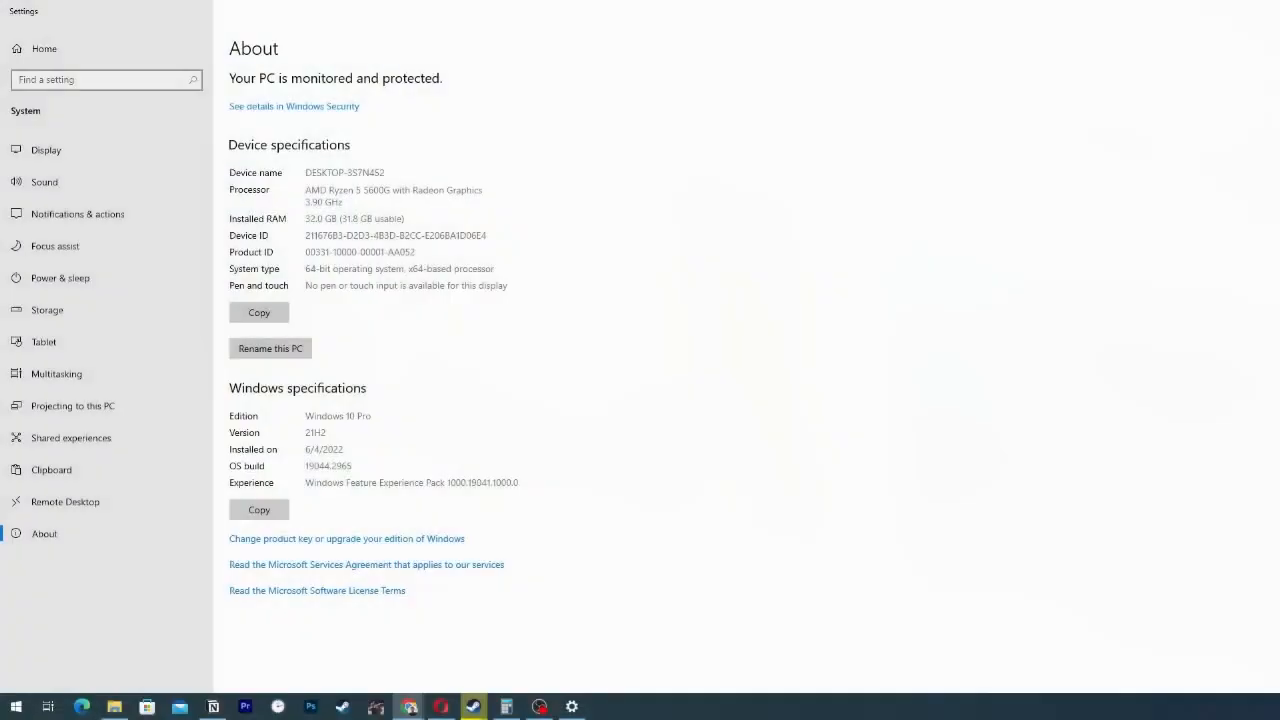
click(100, 80)
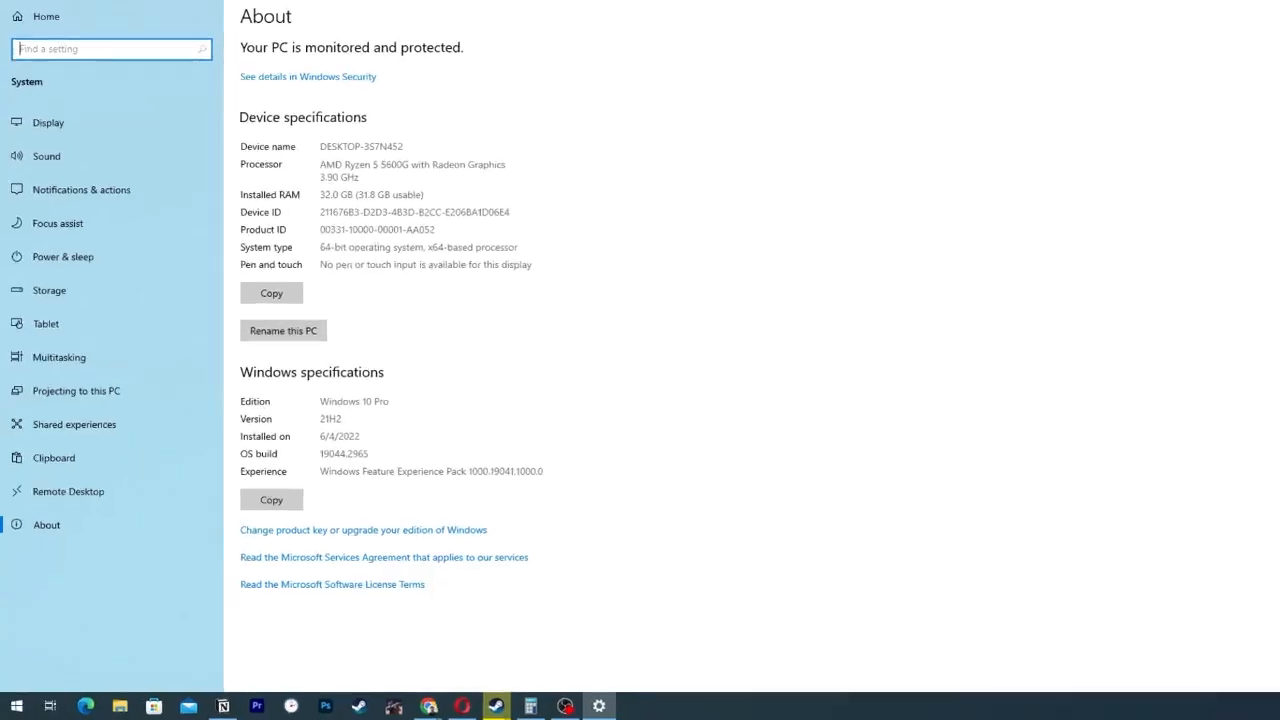
Find the Windows Update settings by searching for "windows update" and check for updates
key(super)
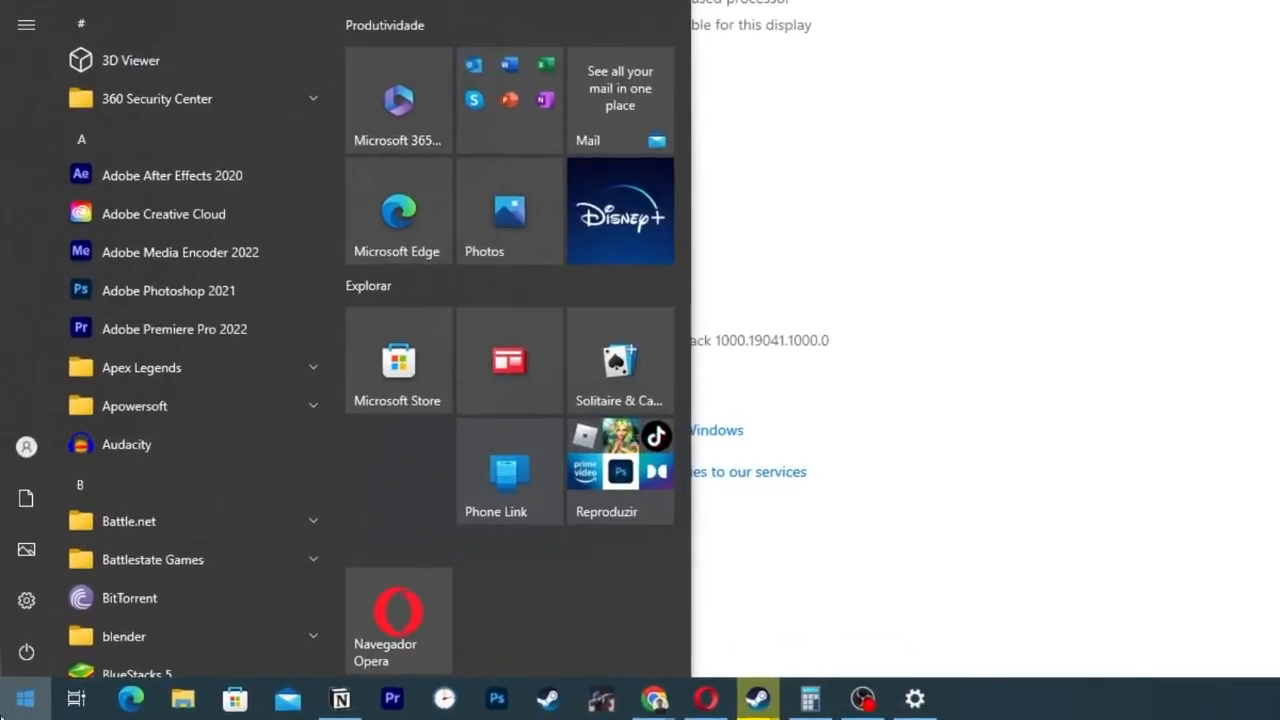
text(windows update)
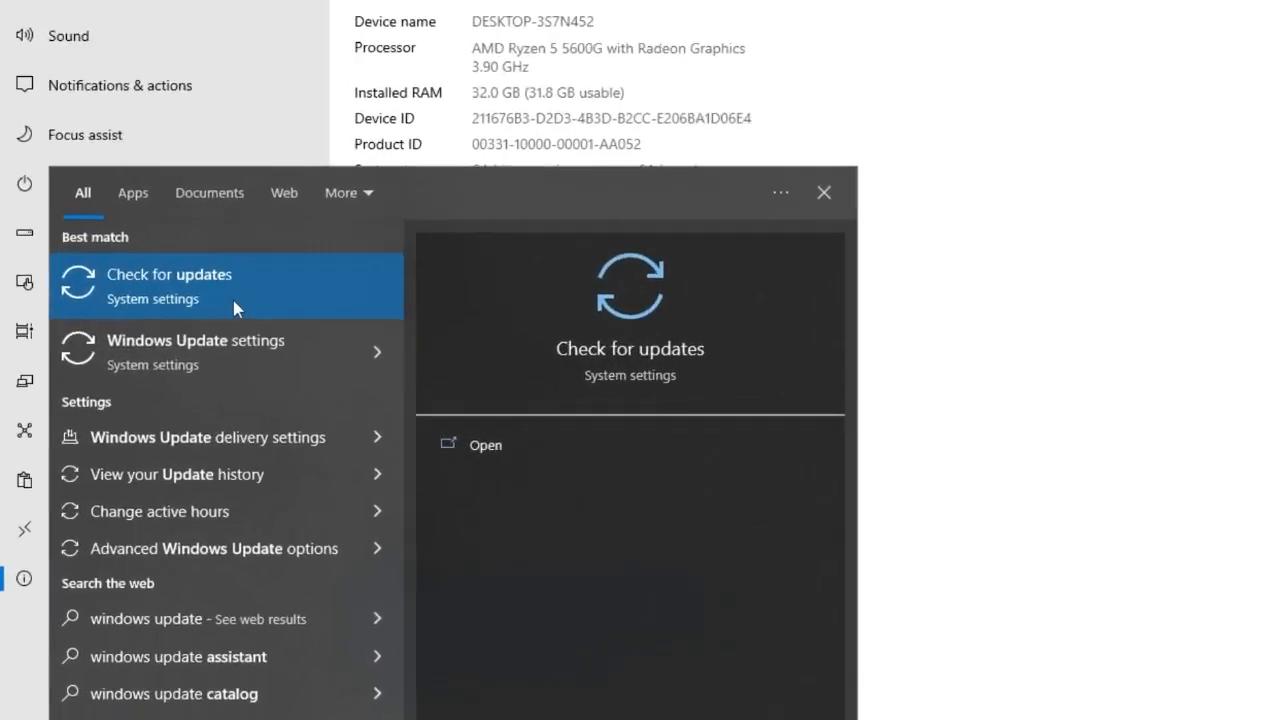
click(155, 350)
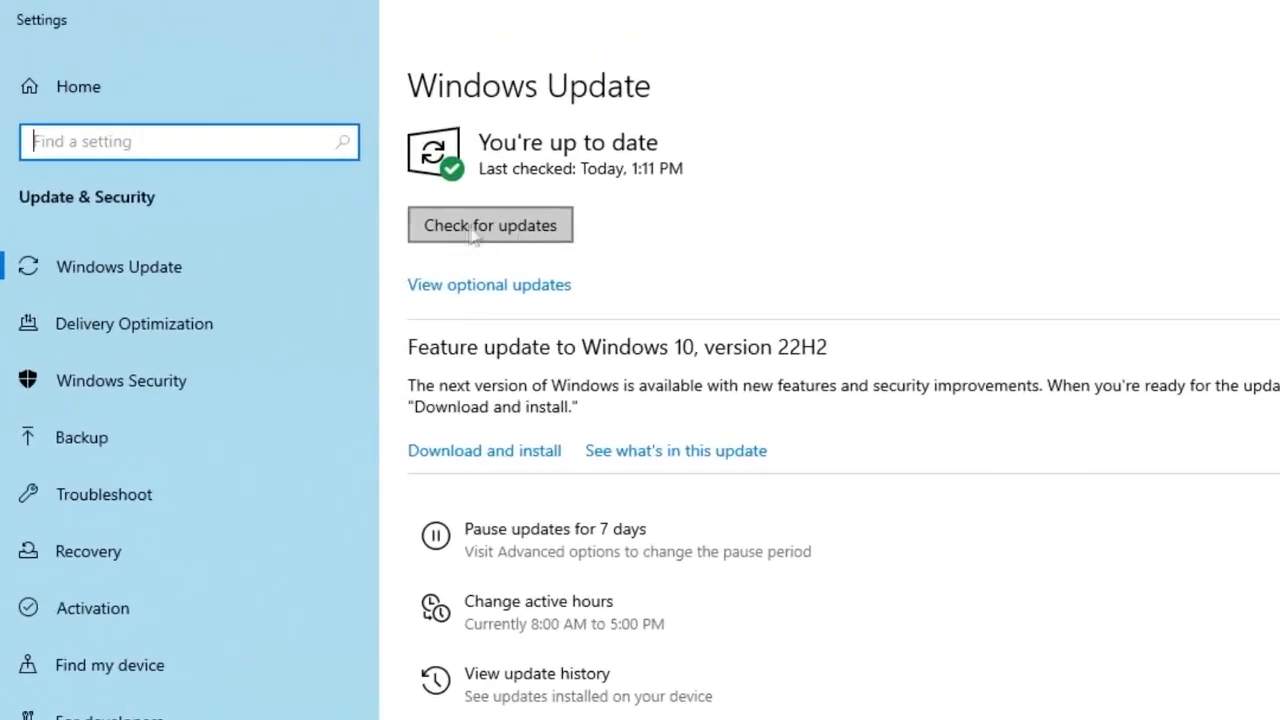
click(340, 165)
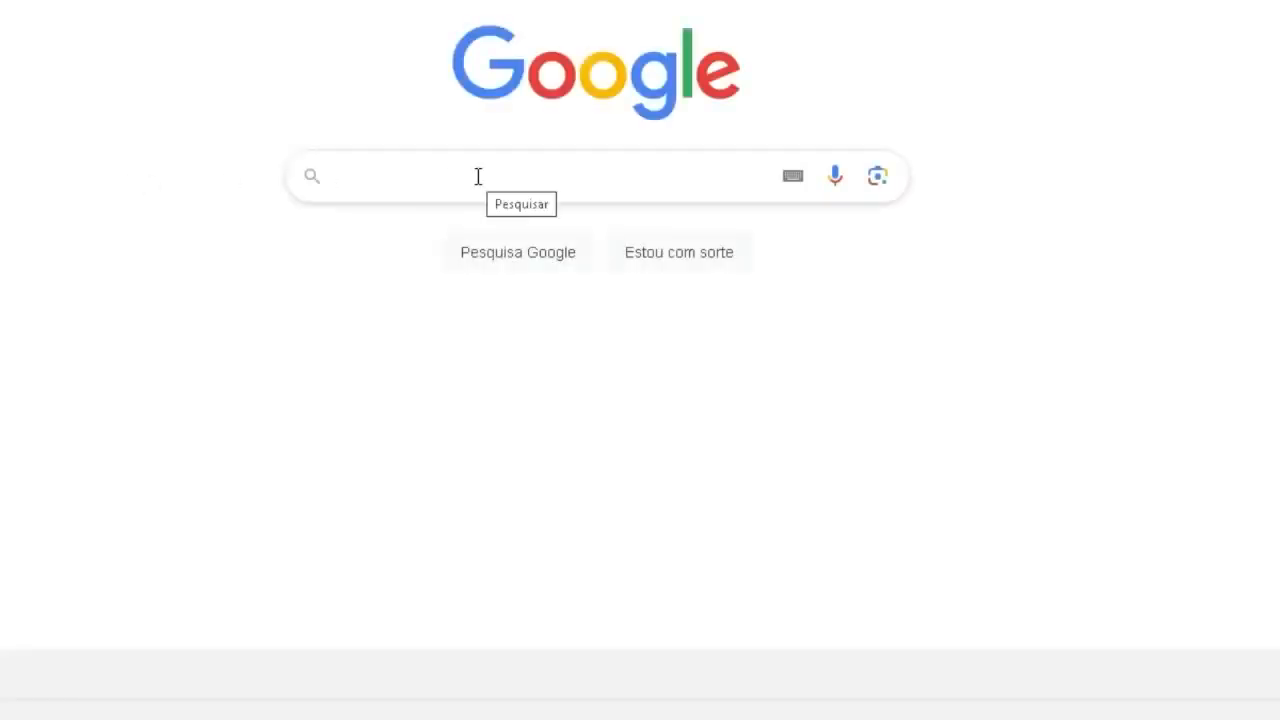
Enter "Drivers +" as a Google search in the web browser
click(478, 176)
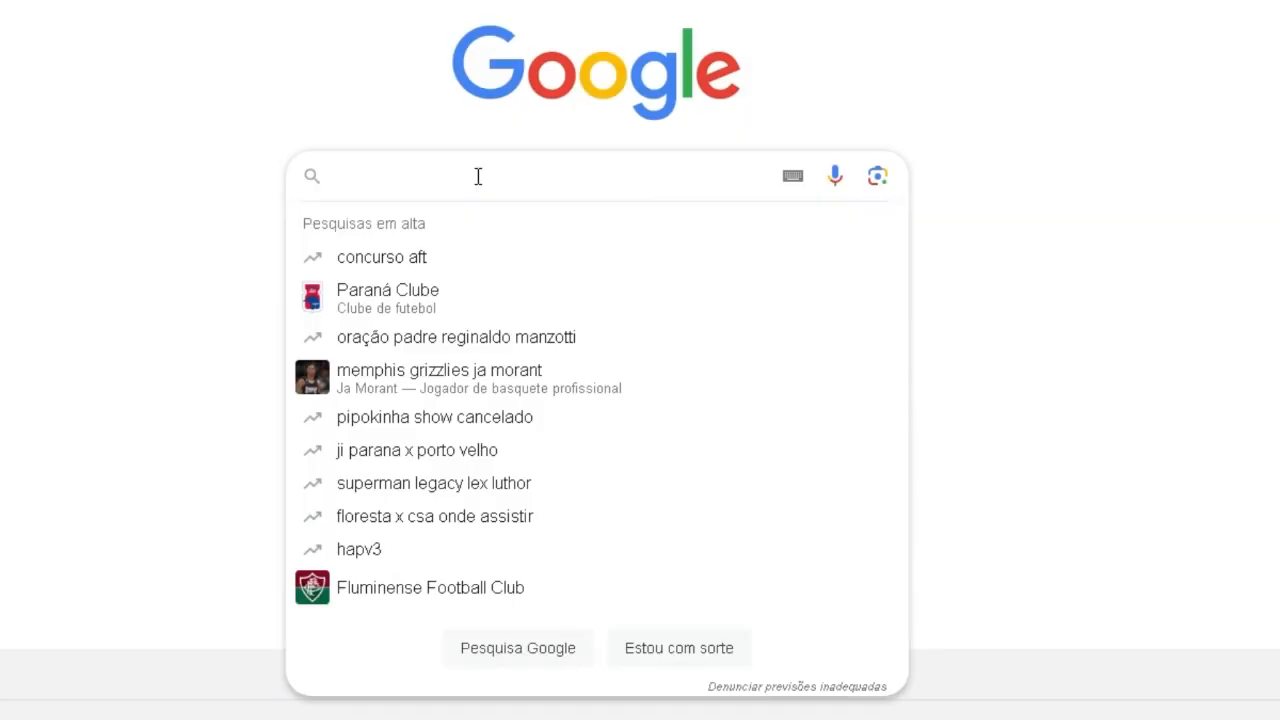
text(Drivers +)
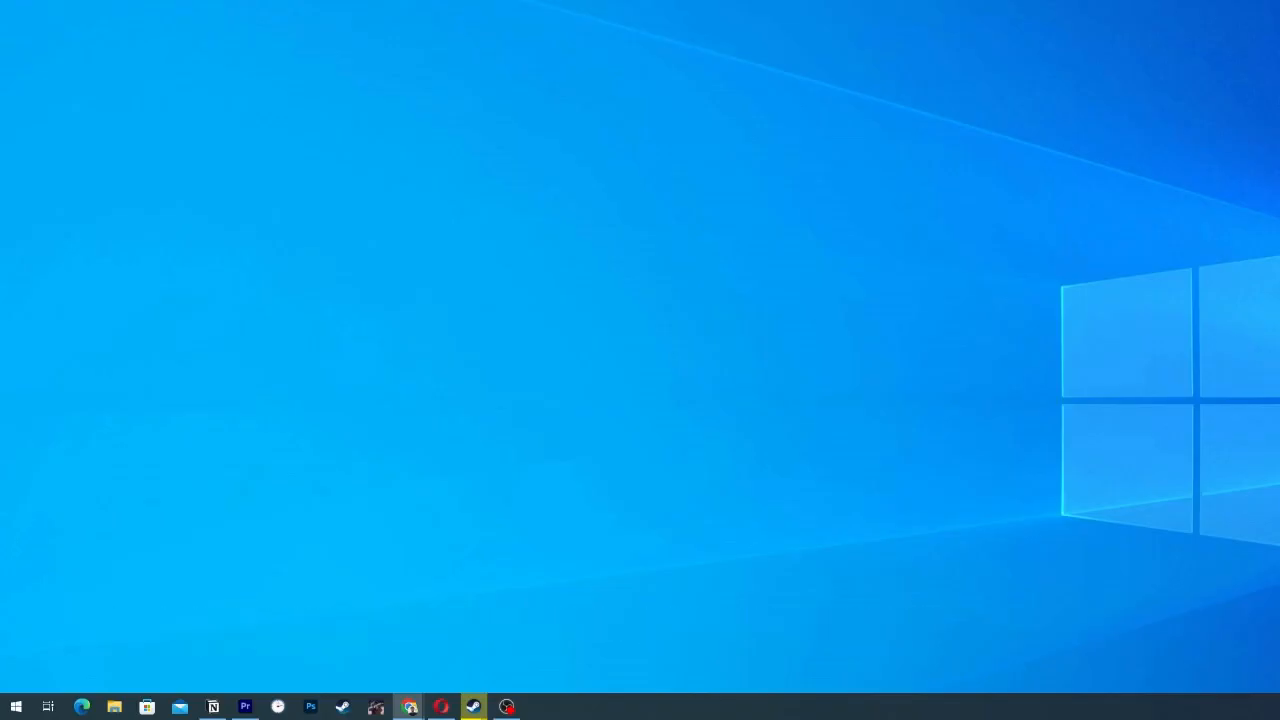
Open the Background apps settings and turn off letting apps run in the background
key(super)
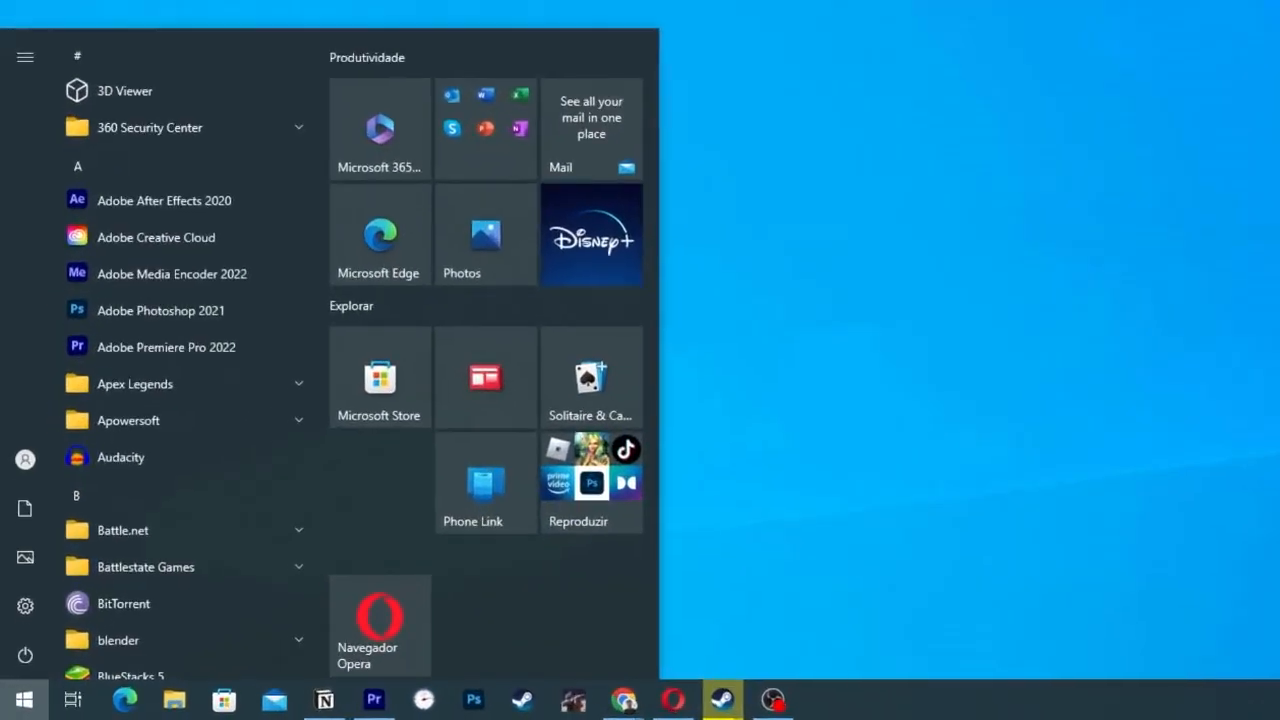
text(background)
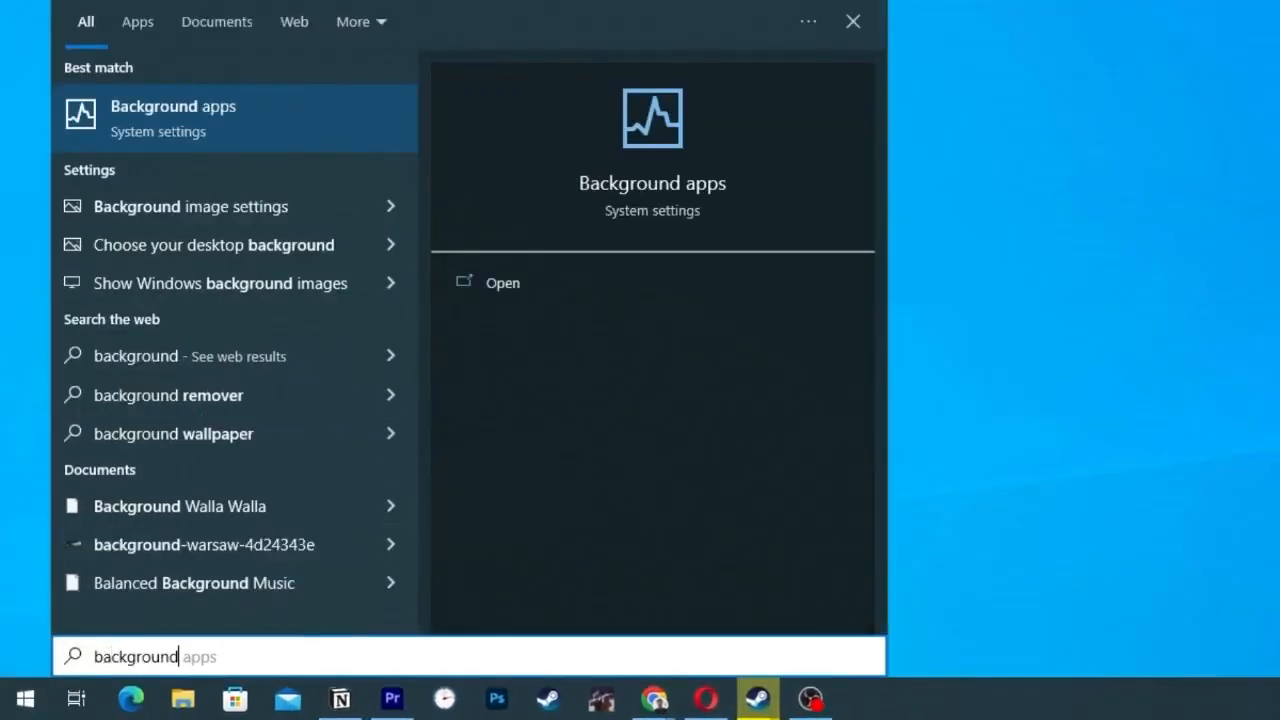
click(147, 122)
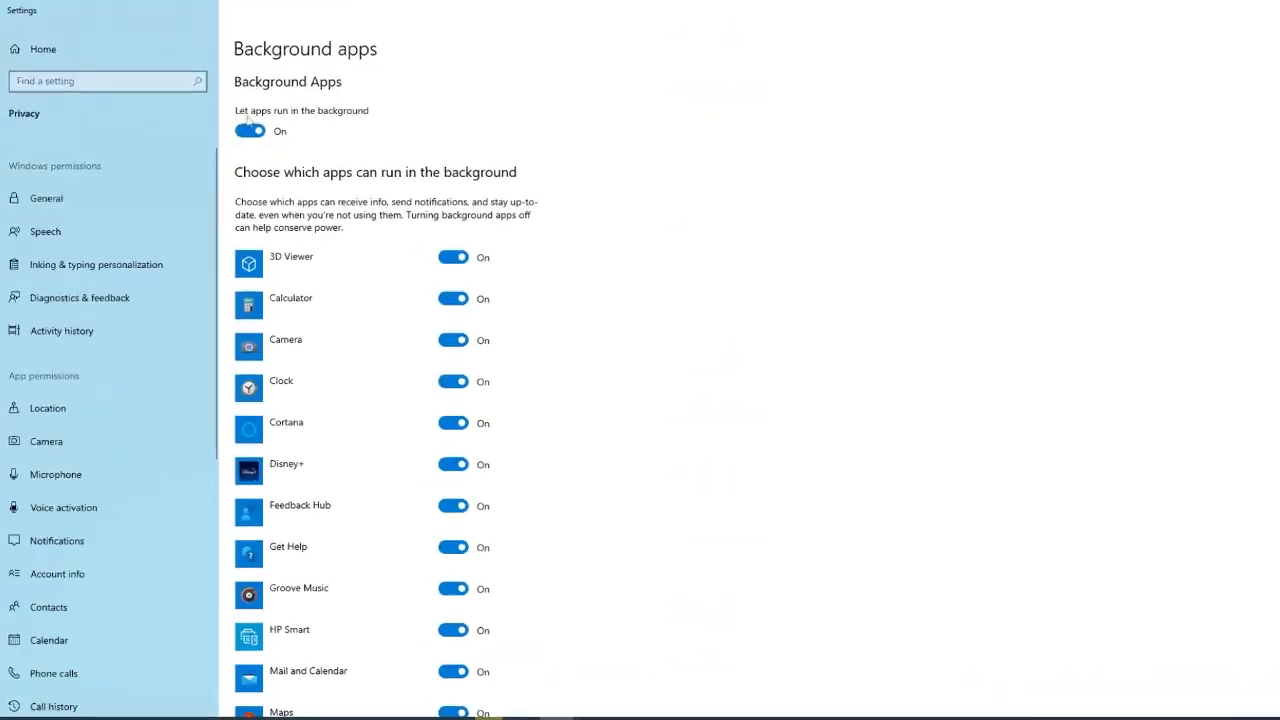
click(252, 128)
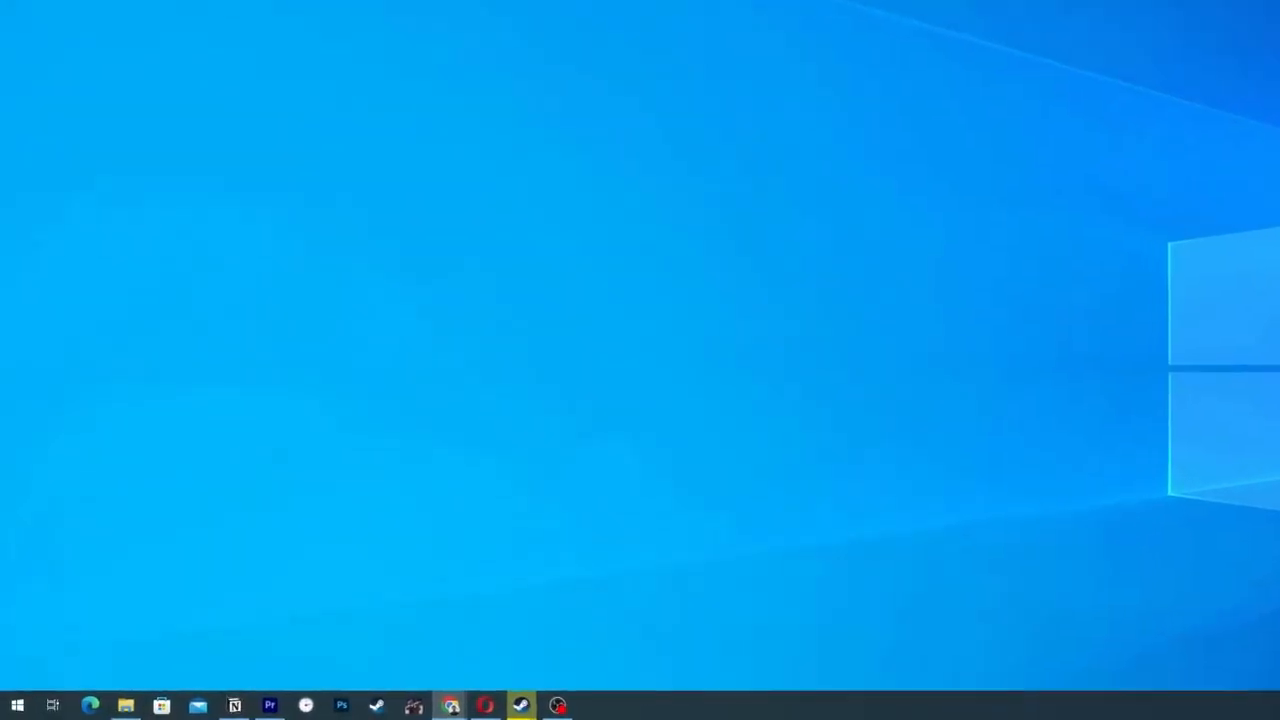
Open the Windows Services console by running services.msc
key(super)
text(services.msc)
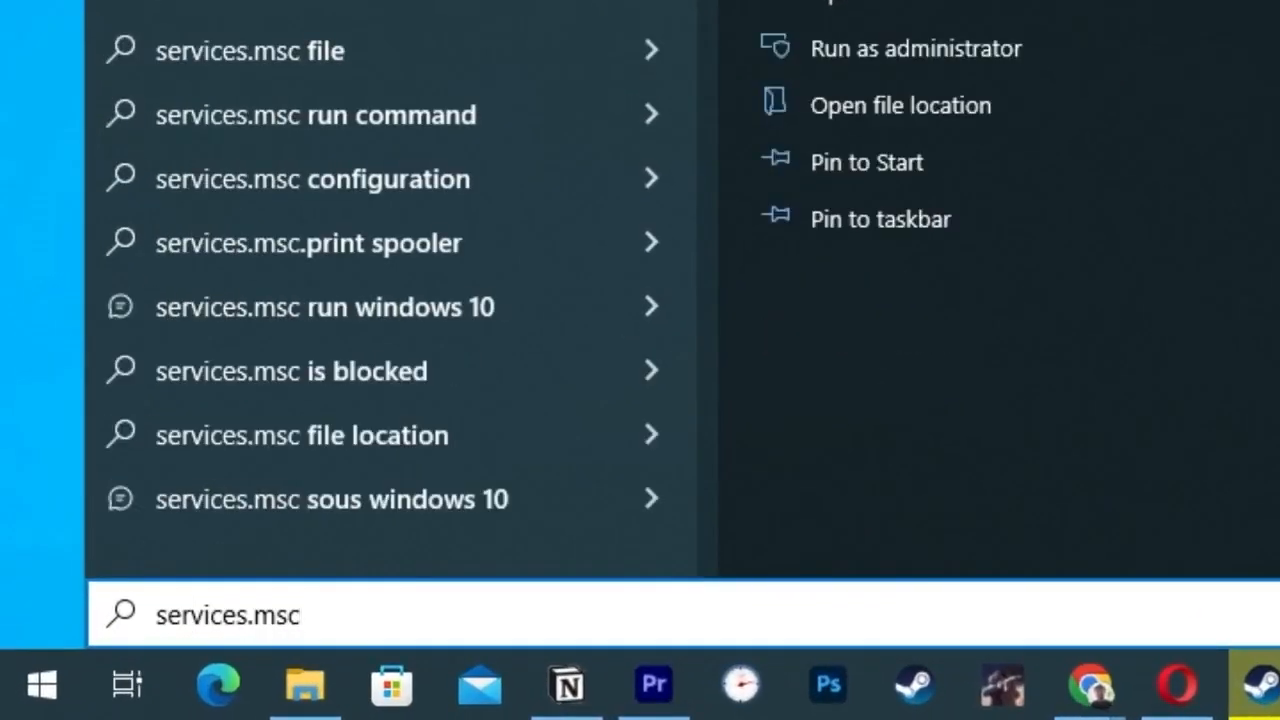
key(Return)
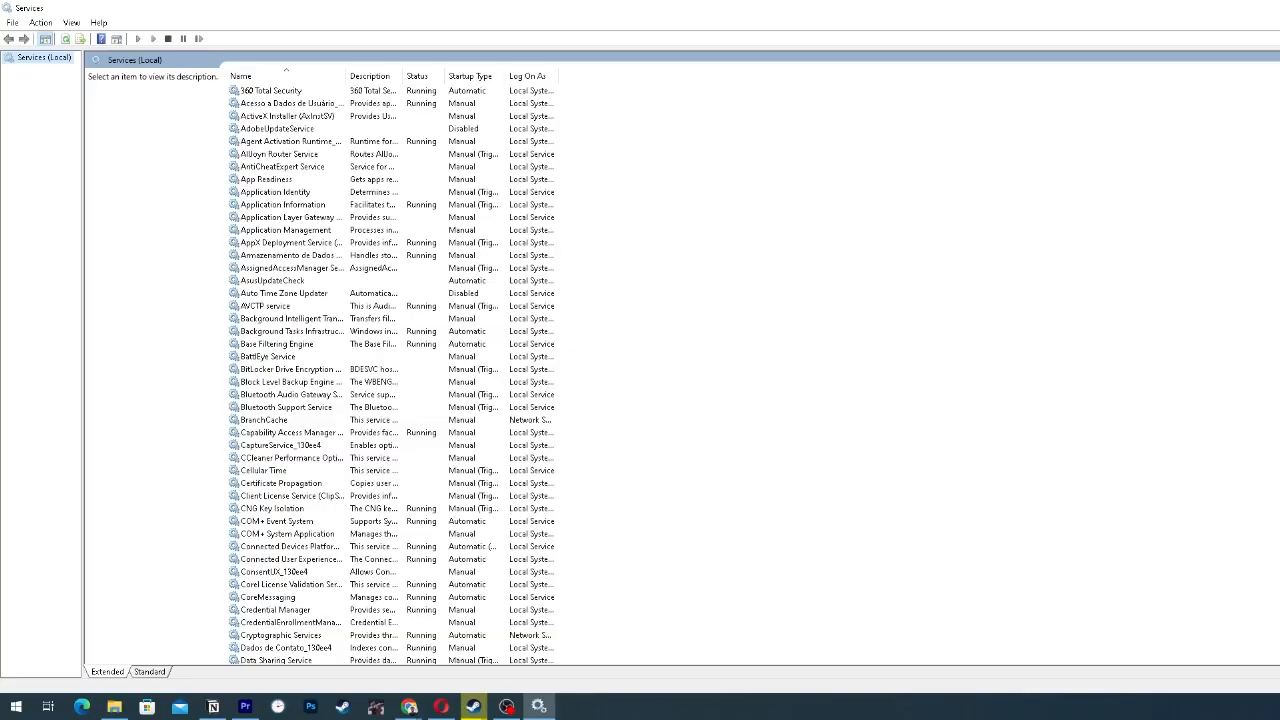
Set the startup type of the User Experience Virtualization Service to Disabled in its properties
click(313, 283)
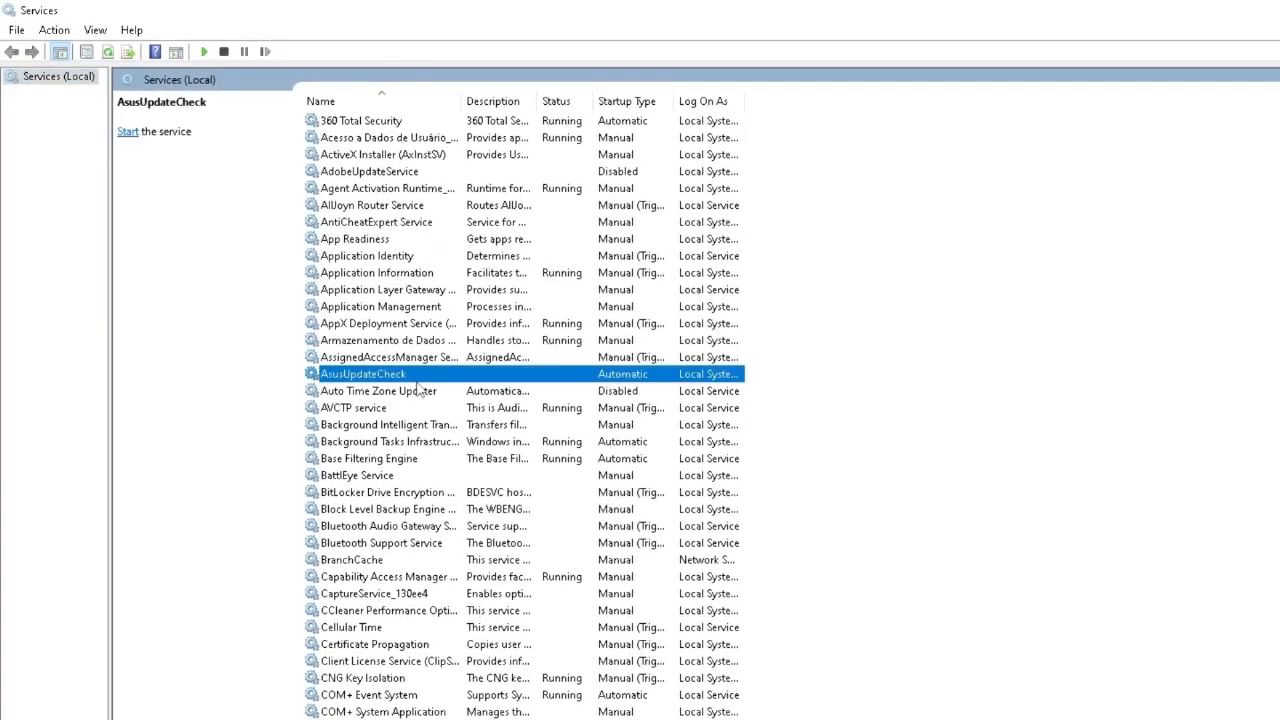
key(u)
key(u)
key(u)
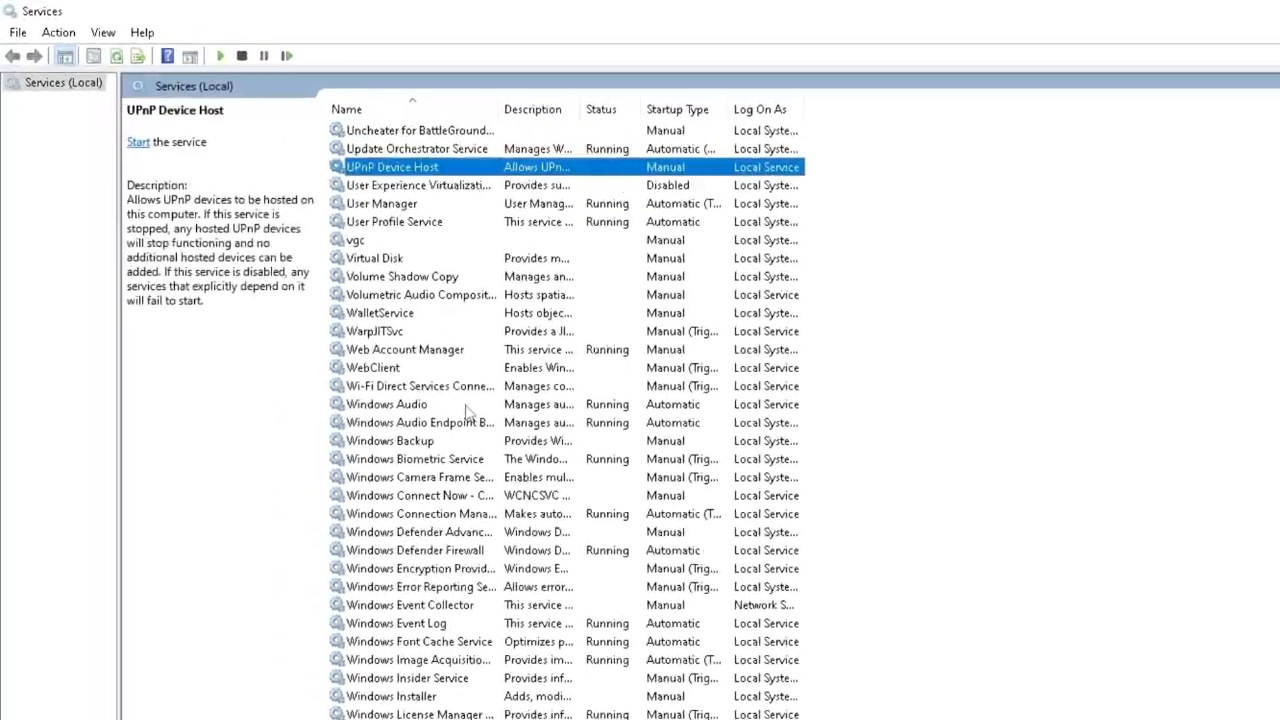
key(u)
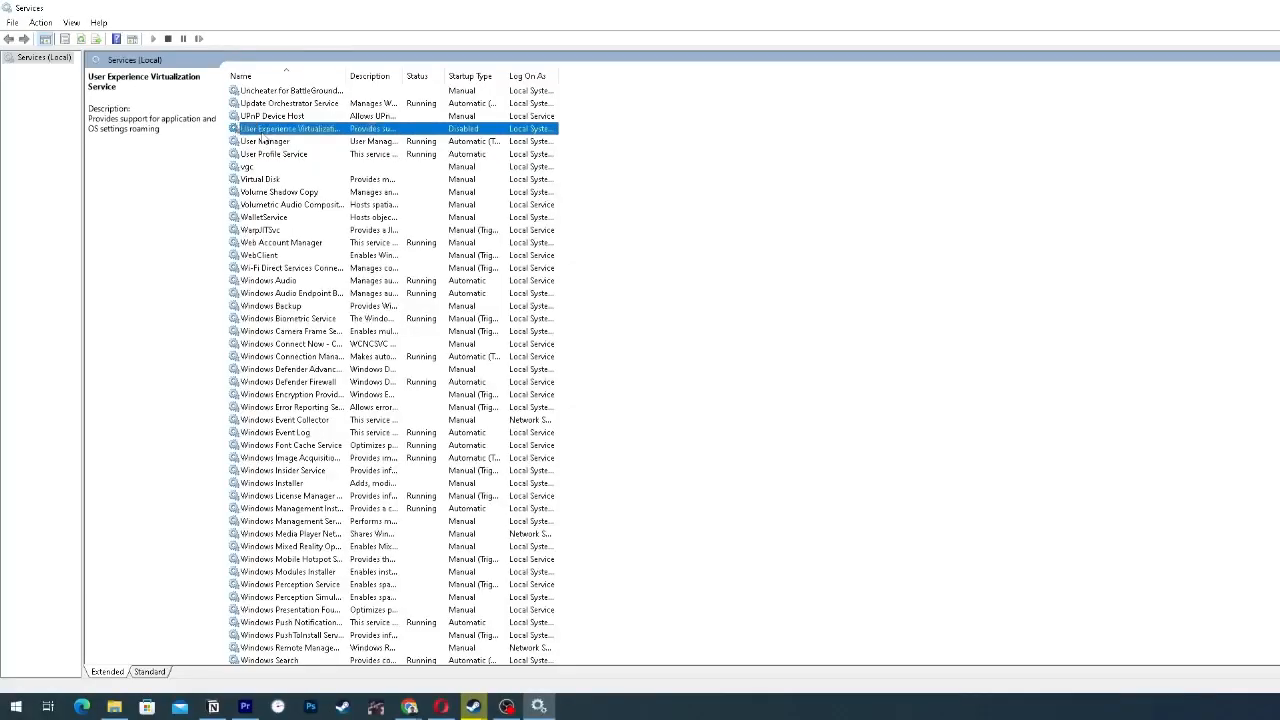
right_click(264, 133)
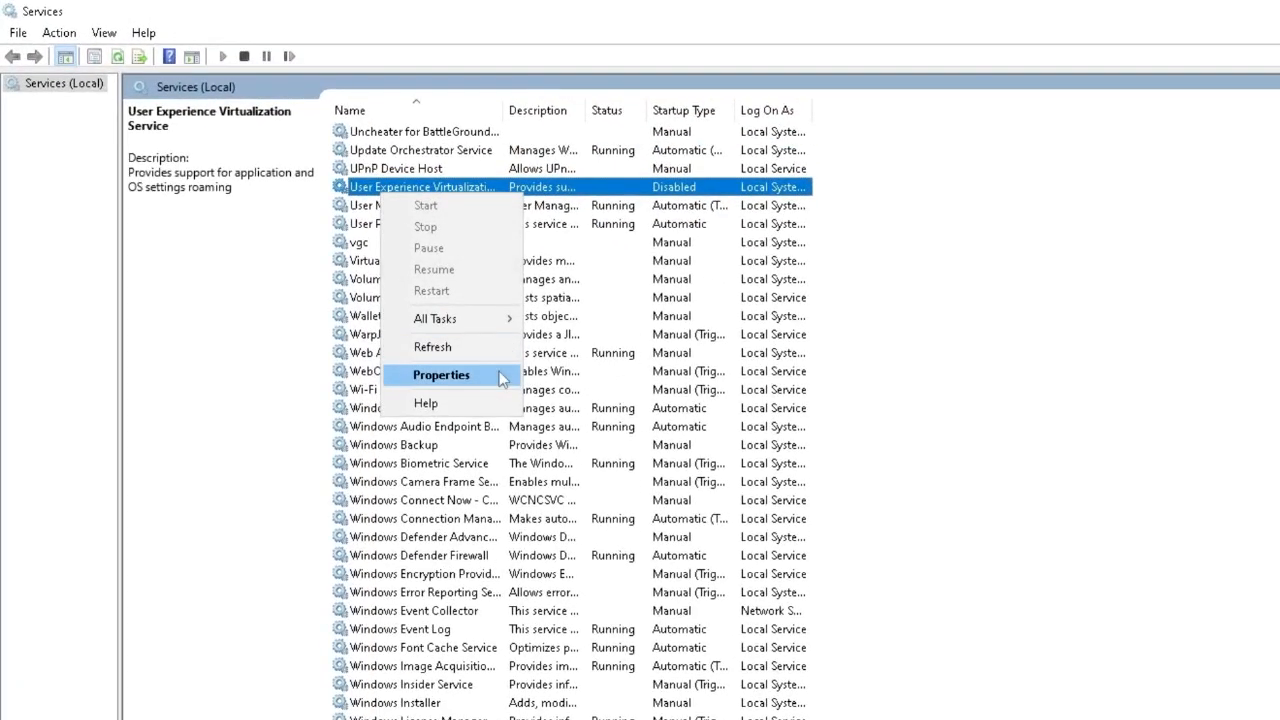
click(502, 378)
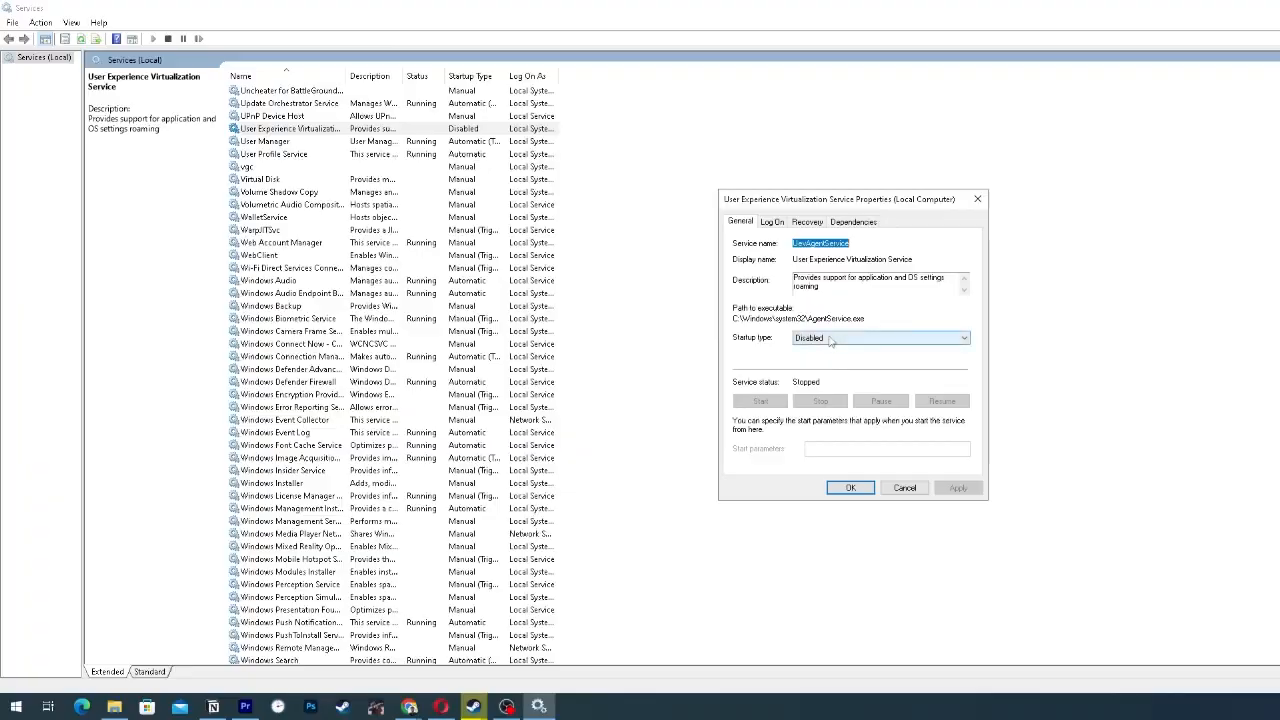
click(829, 340)
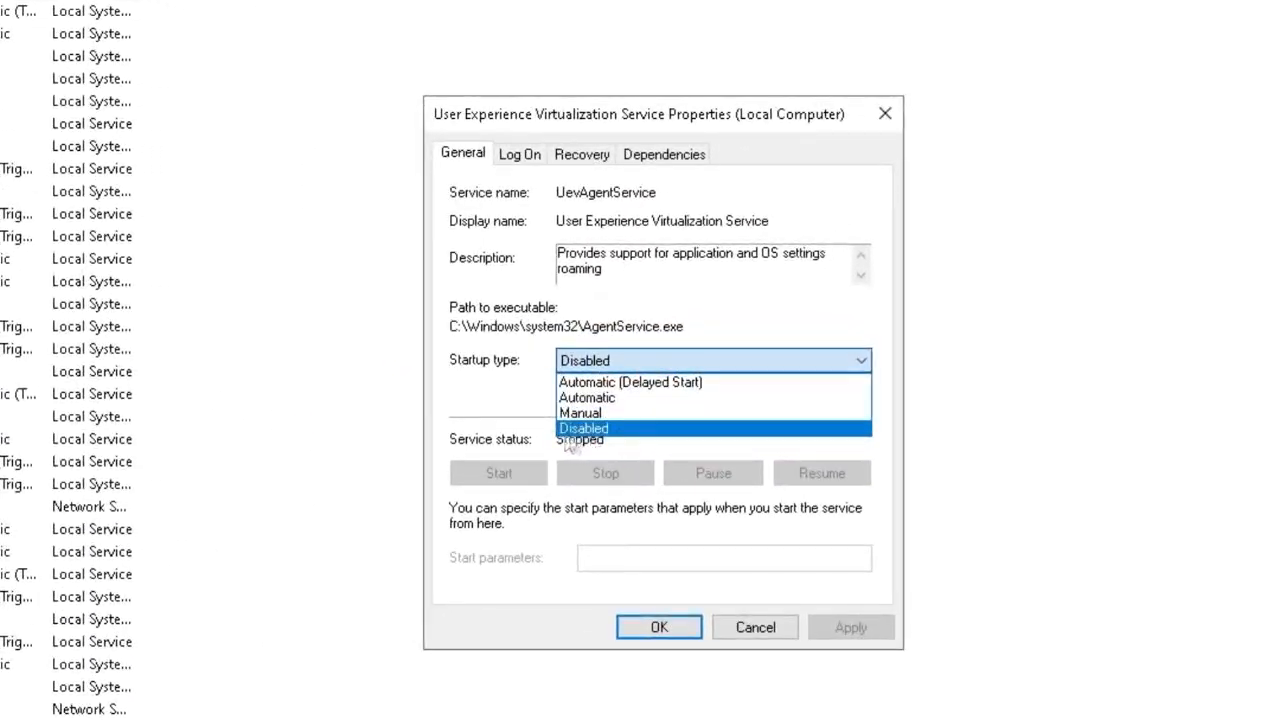
click(590, 430)
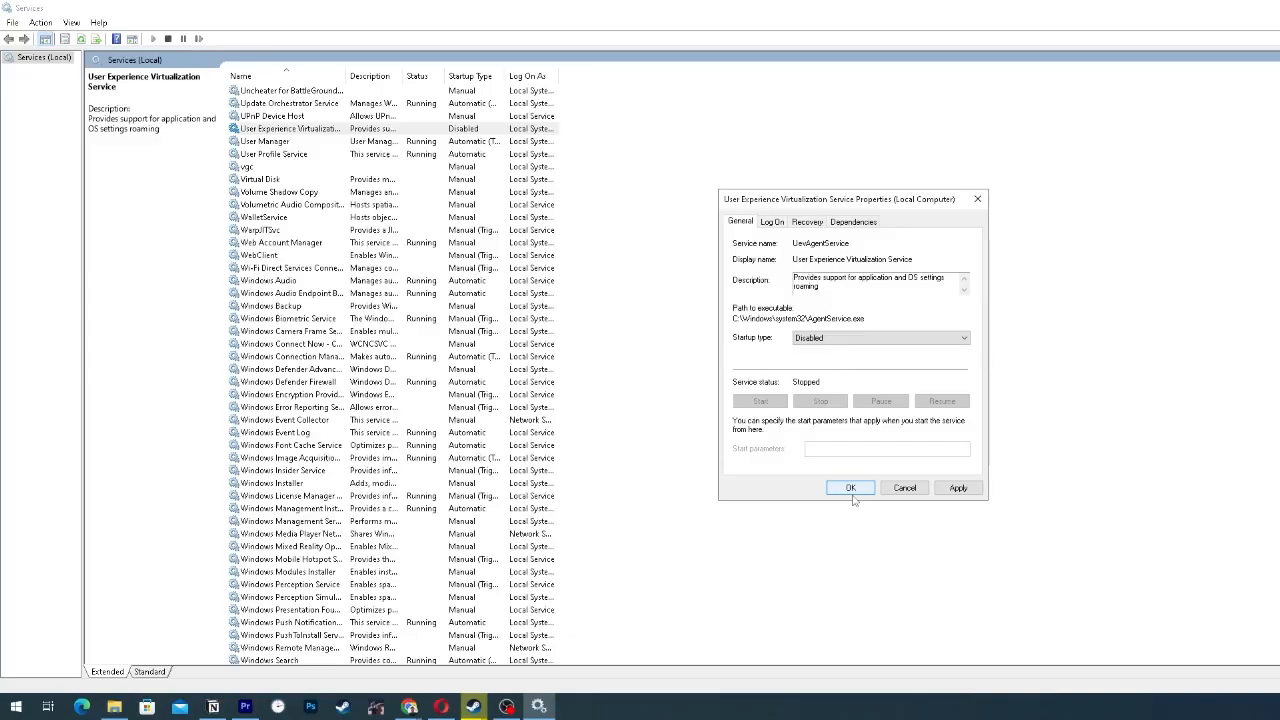
click(851, 490)
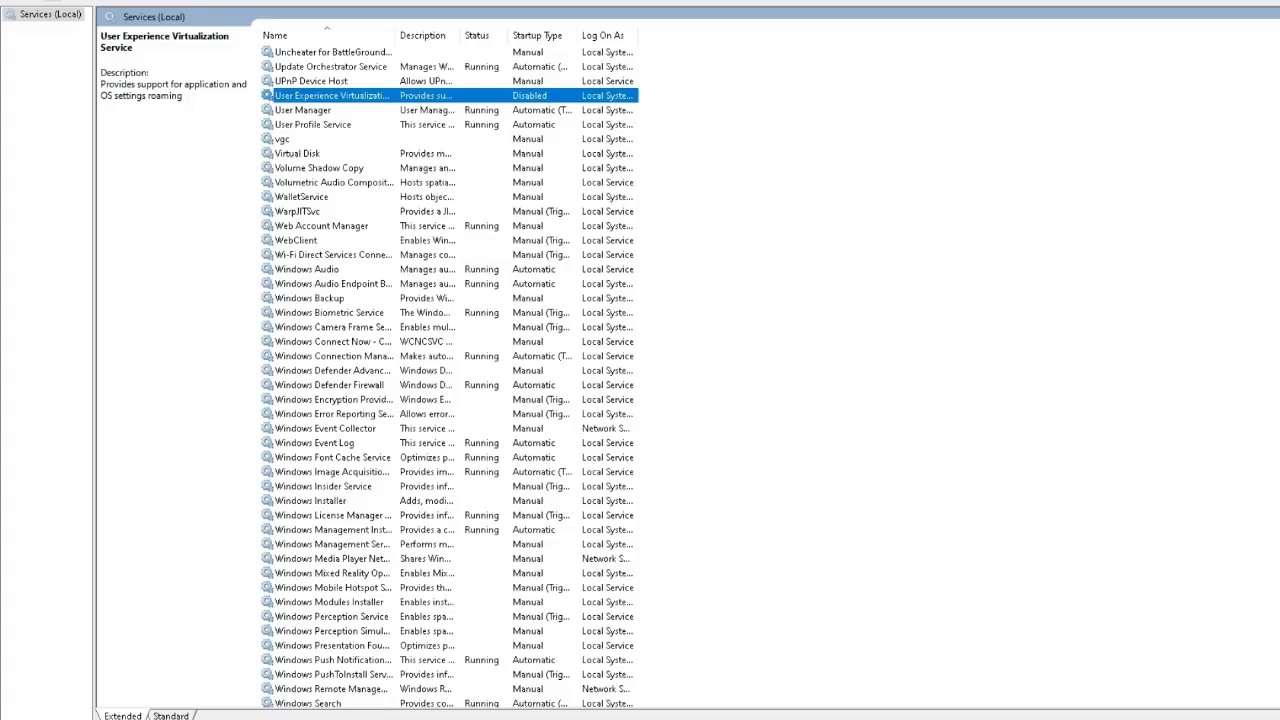
Set the Windows Search service's startup type to Disabled, try to stop the service, and apply the change
scroll(450, 400, down, 3)
right_click(262, 578)
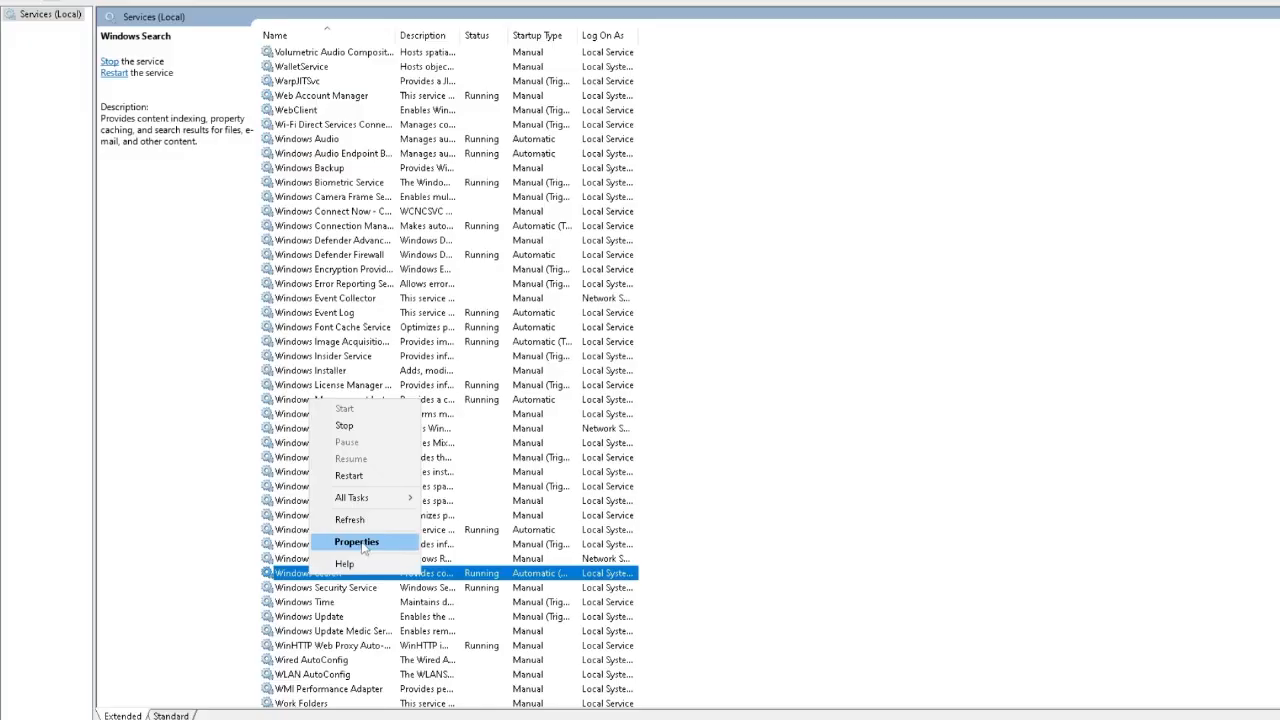
click(360, 538)
click(864, 337)
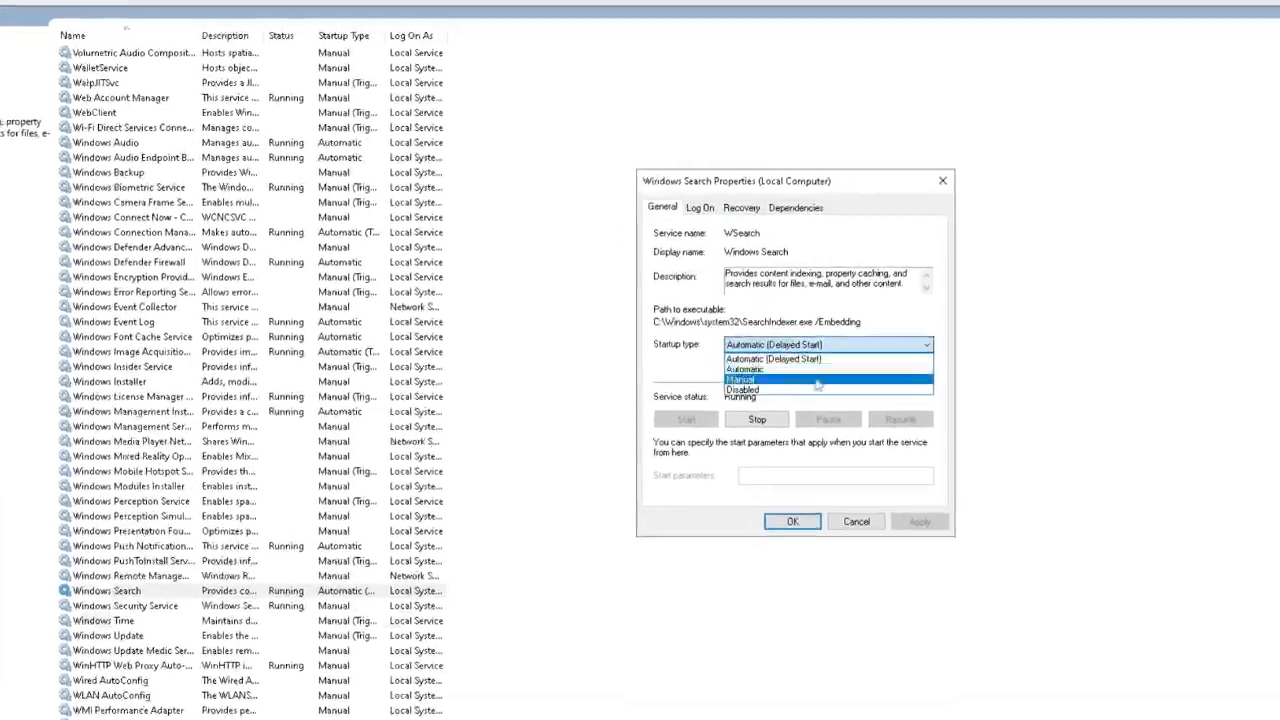
click(864, 380)
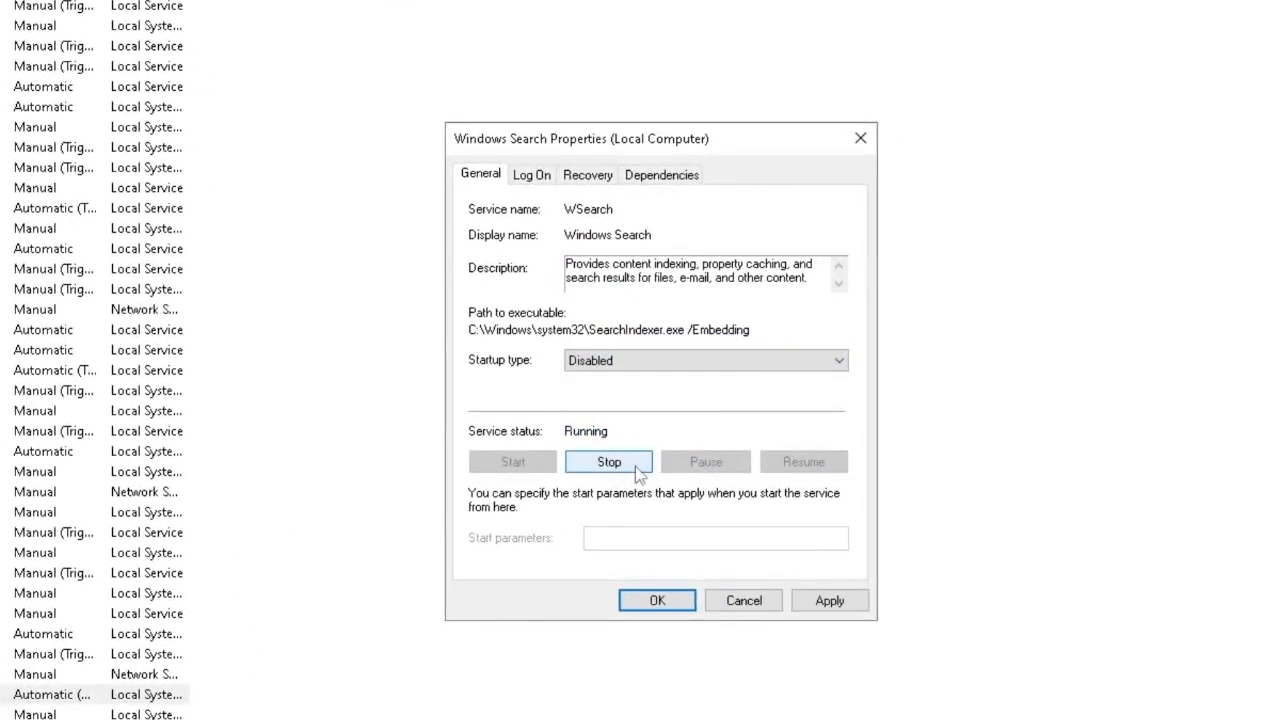
click(664, 455)
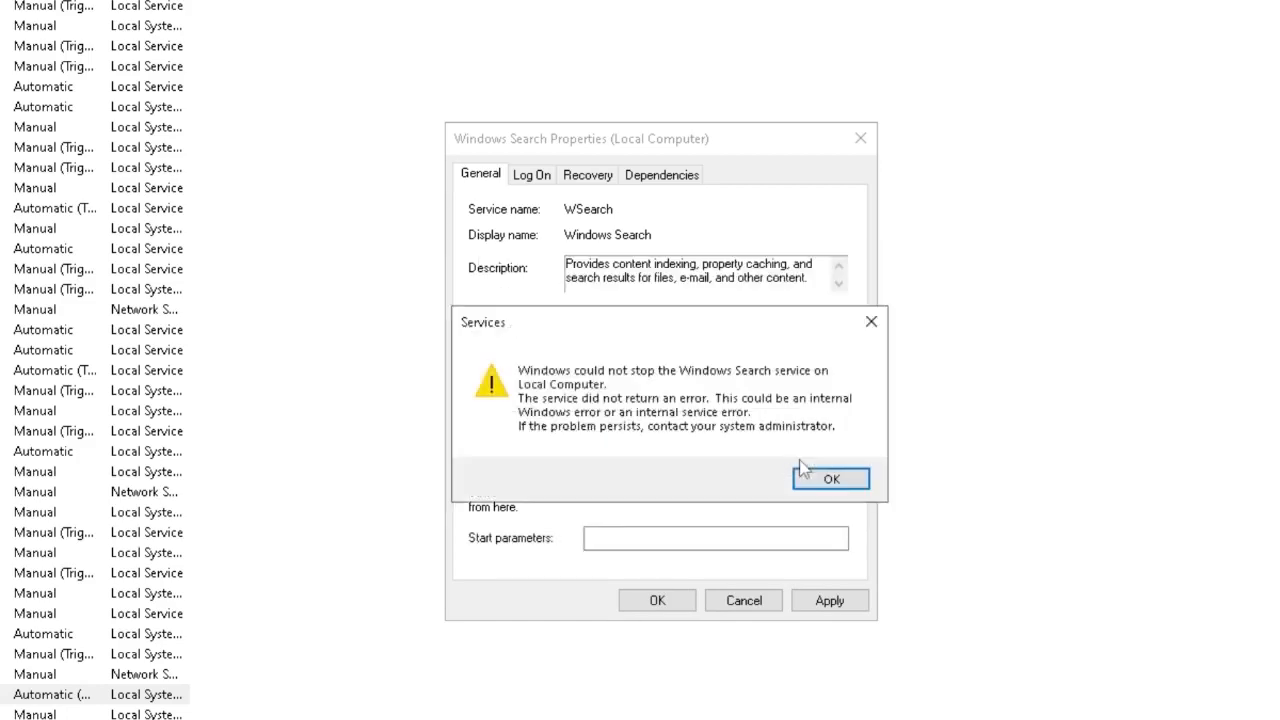
click(824, 476)
click(845, 600)
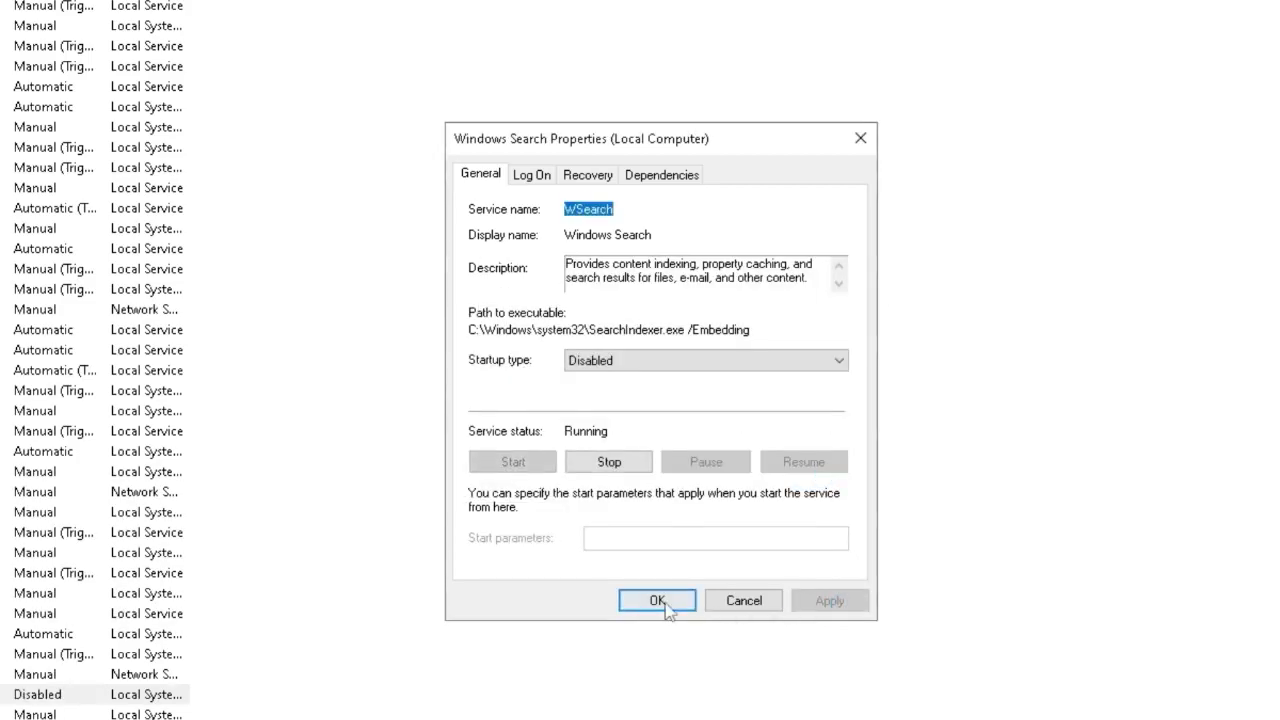
click(657, 600)
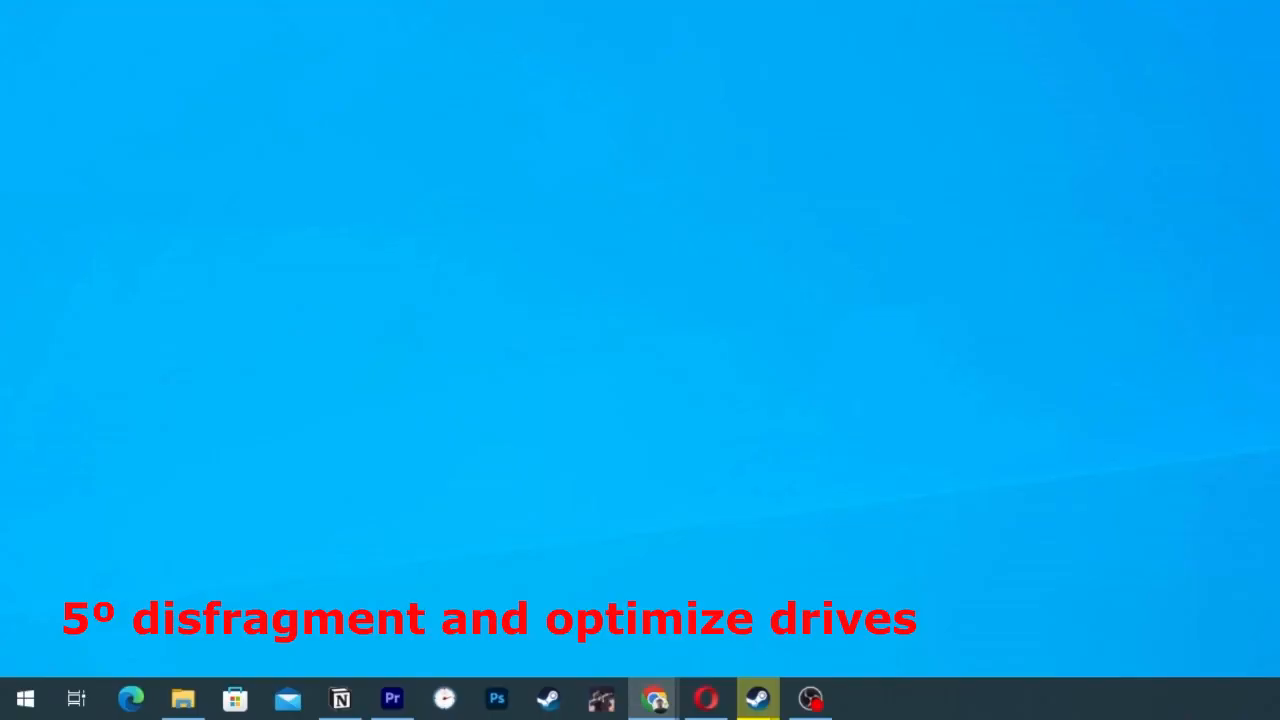
Open Defragment and Optimize Drives and bring up the scheduled optimization settings
key(super)
text(desfrag)
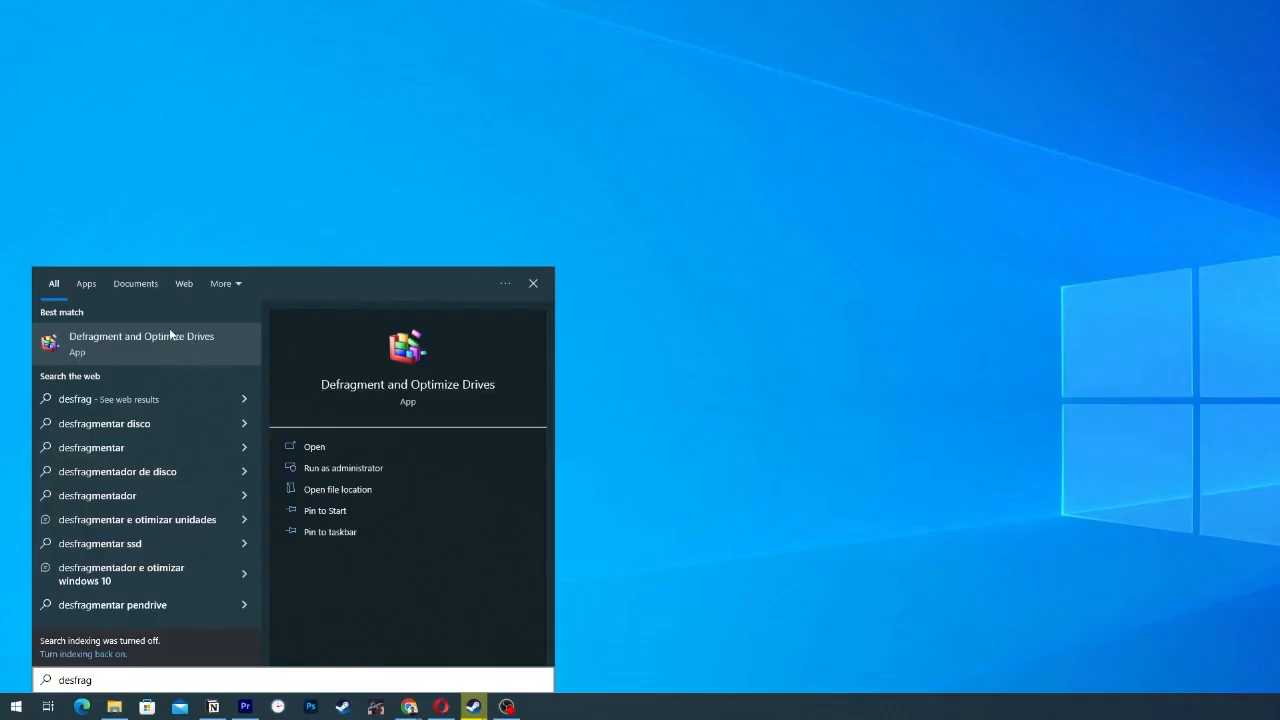
click(280, 120)
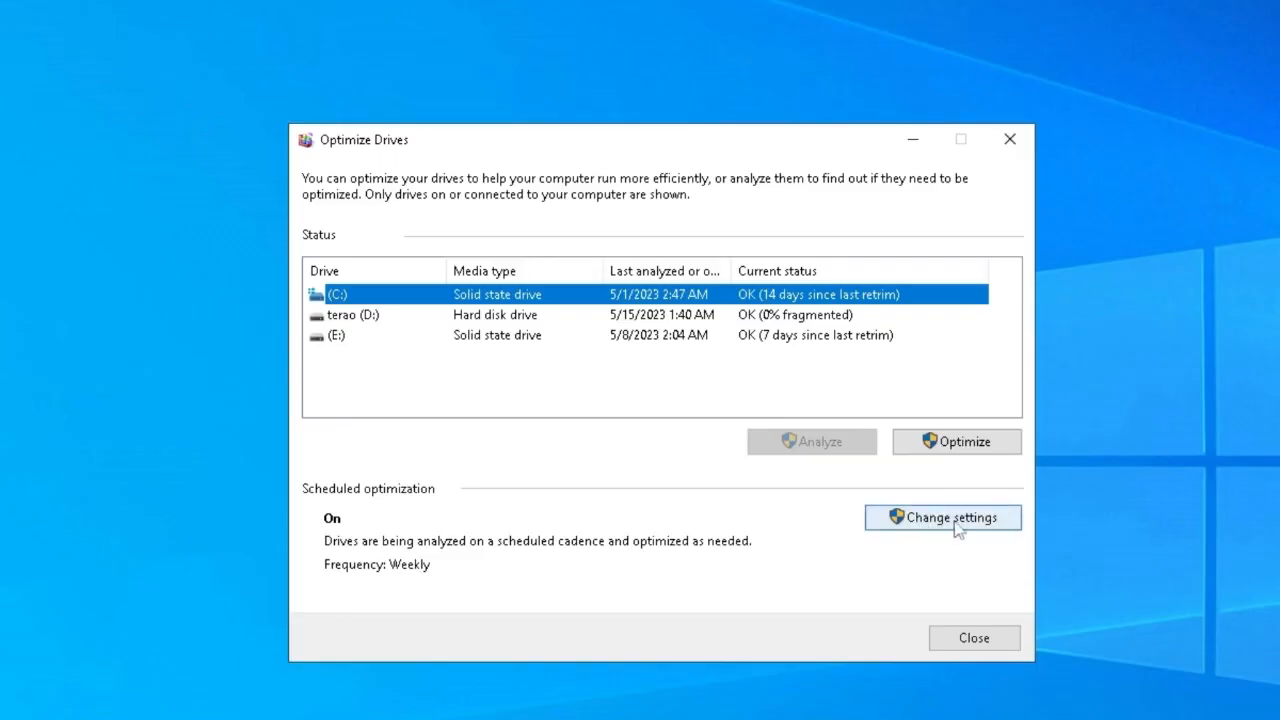
click(955, 522)
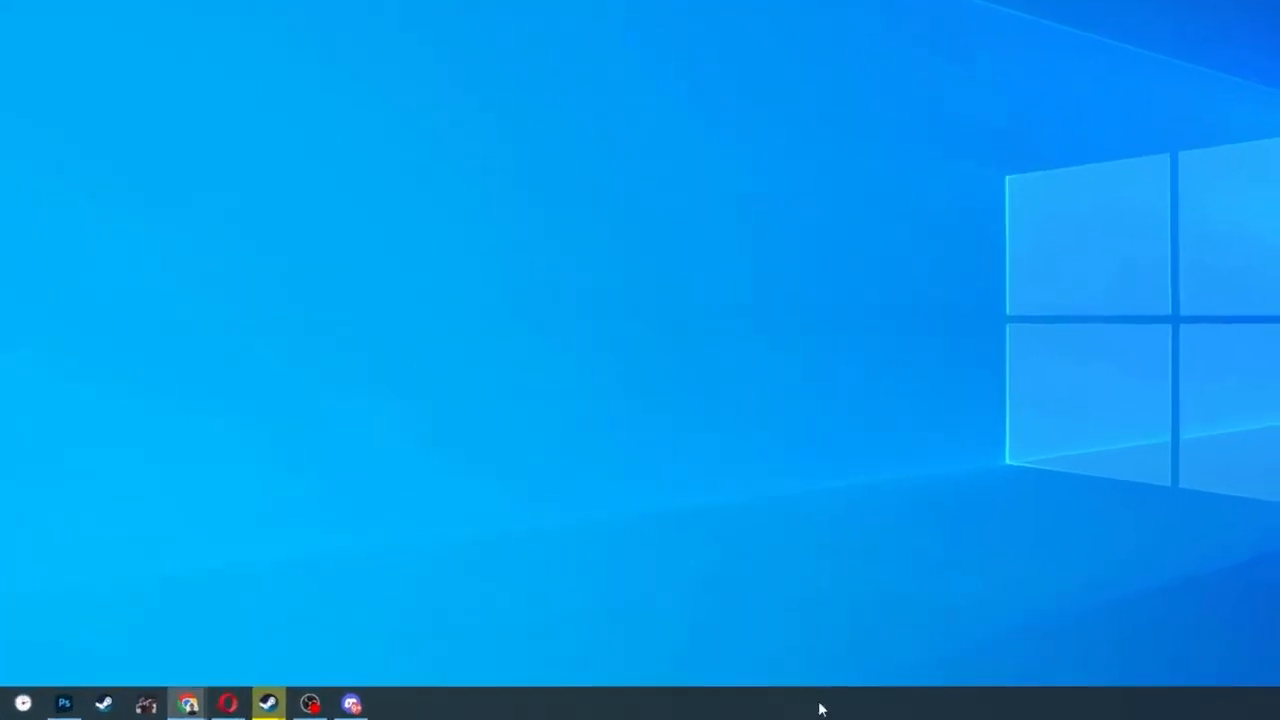
Open Task Manager and show the list of startup programs
right_click(590, 703)
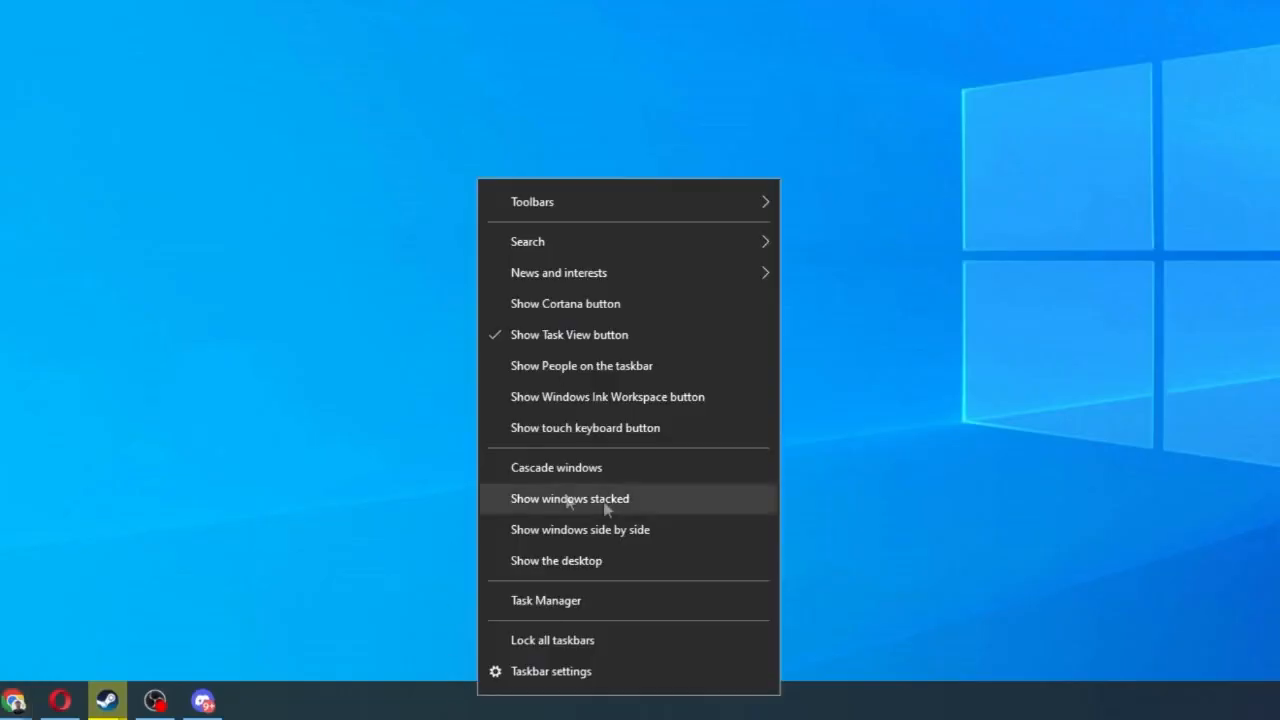
click(536, 604)
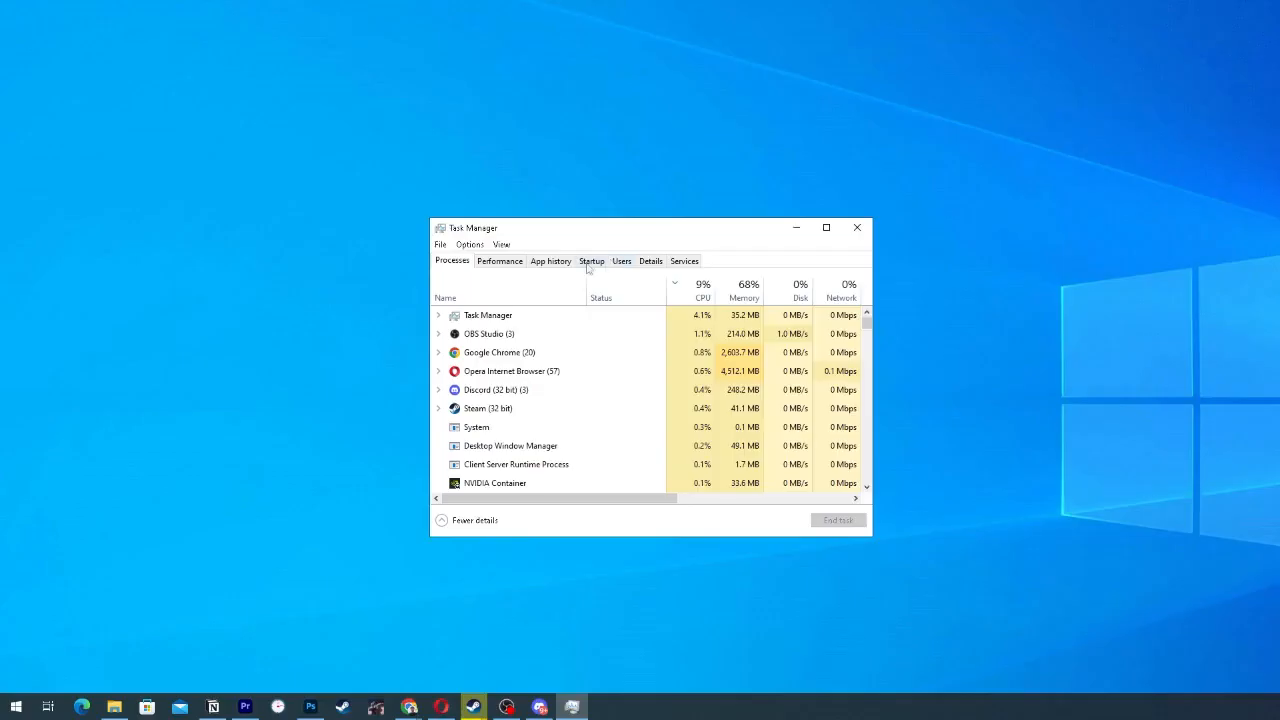
click(591, 261)
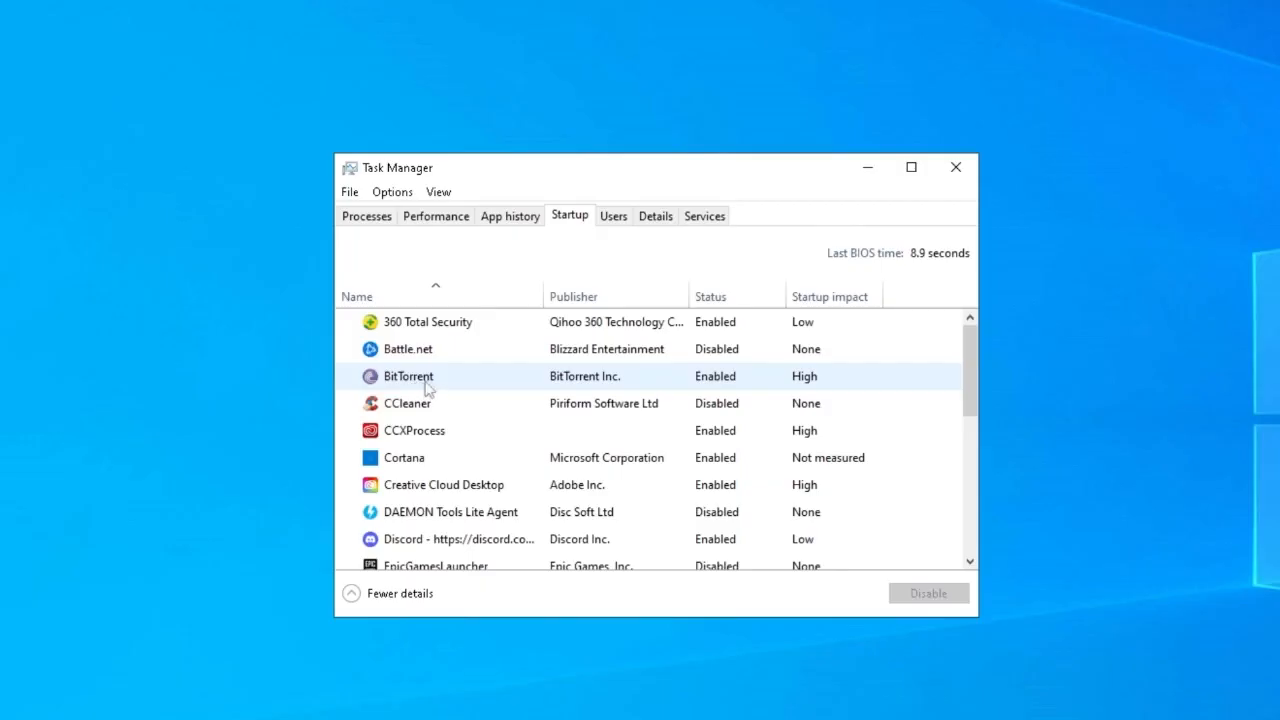
Disable Cortana in the list of startup programs
scroll(406, 420, down, 1)
click(407, 435)
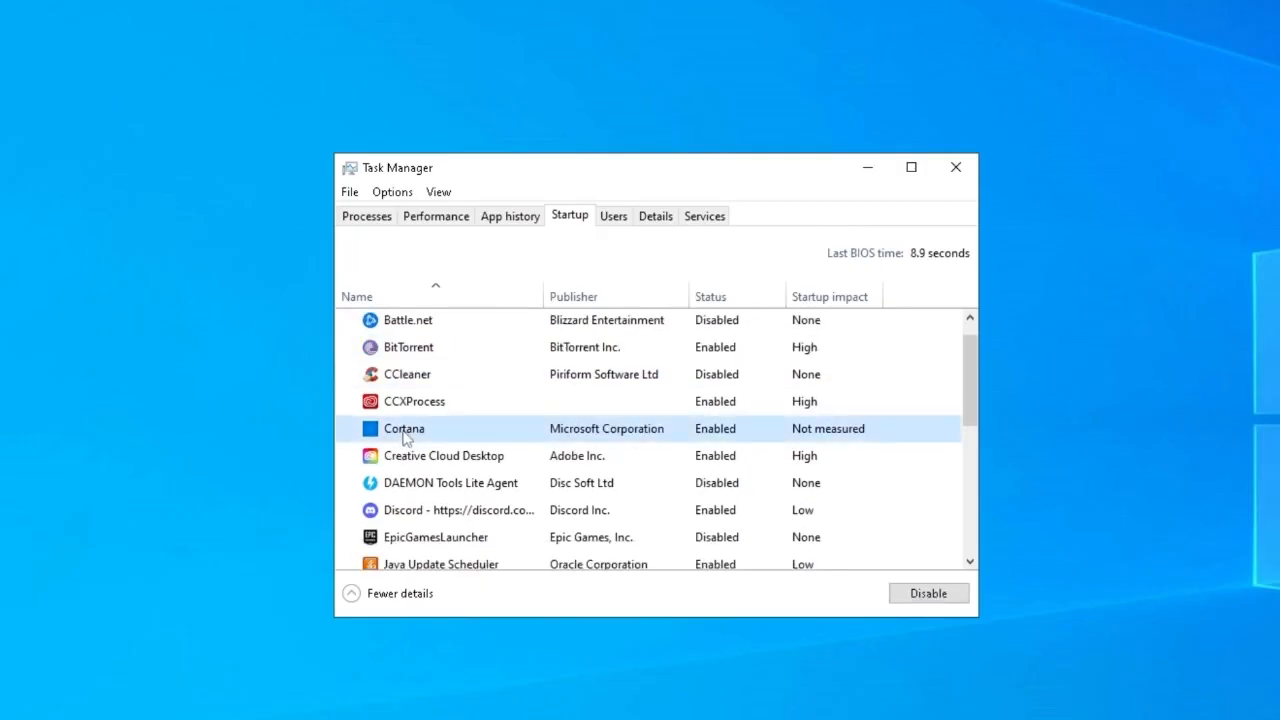
right_click(405, 436)
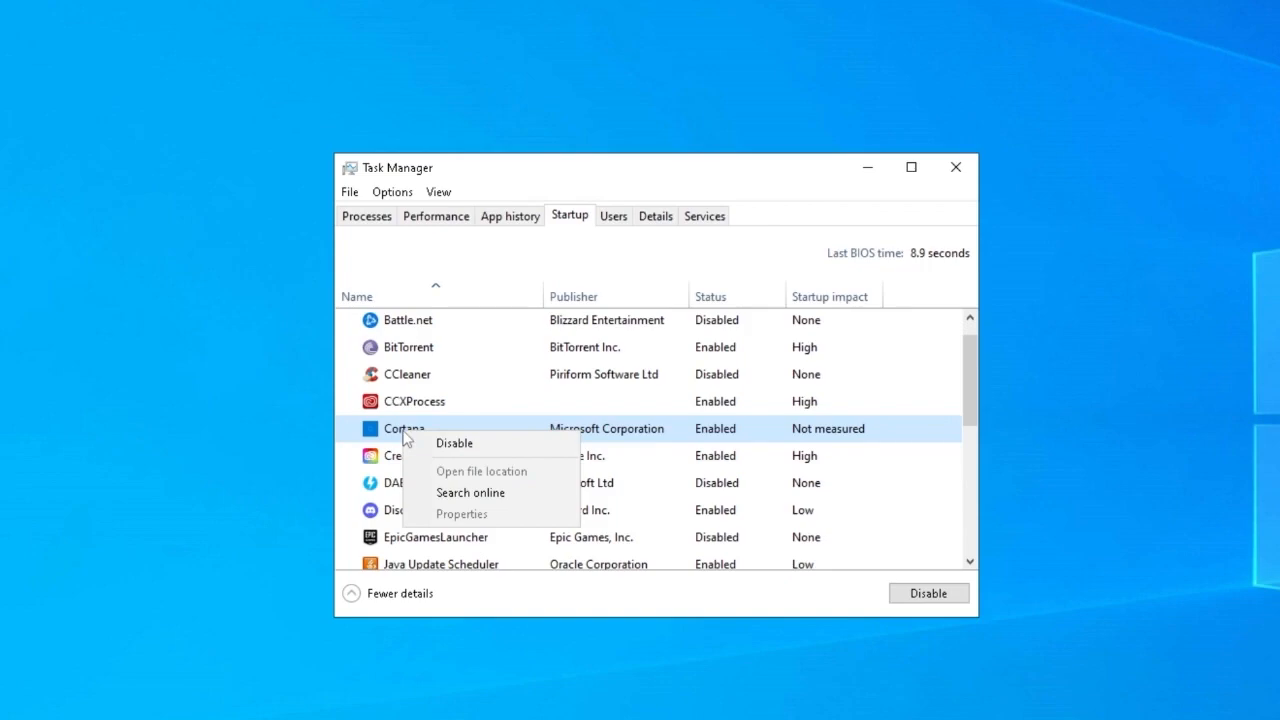
click(454, 443)
scroll(448, 446, down, 1)
scroll(448, 446, up, 1)
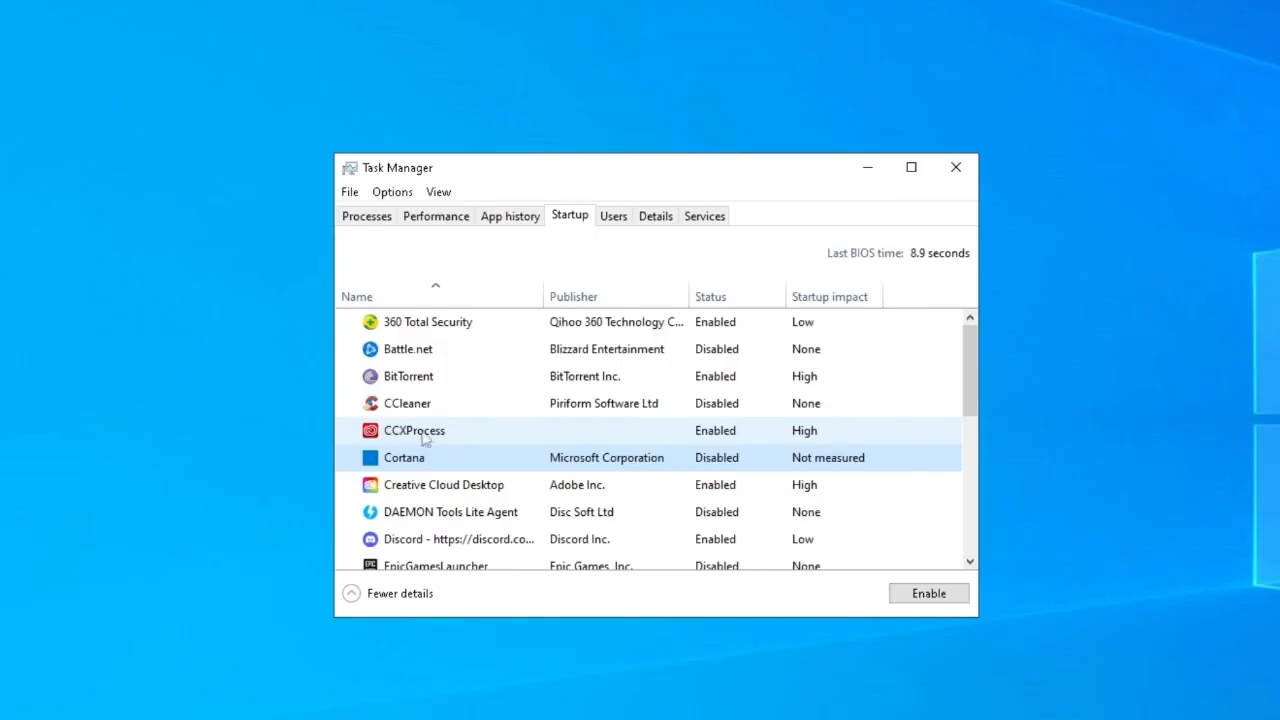
right_click(416, 410)
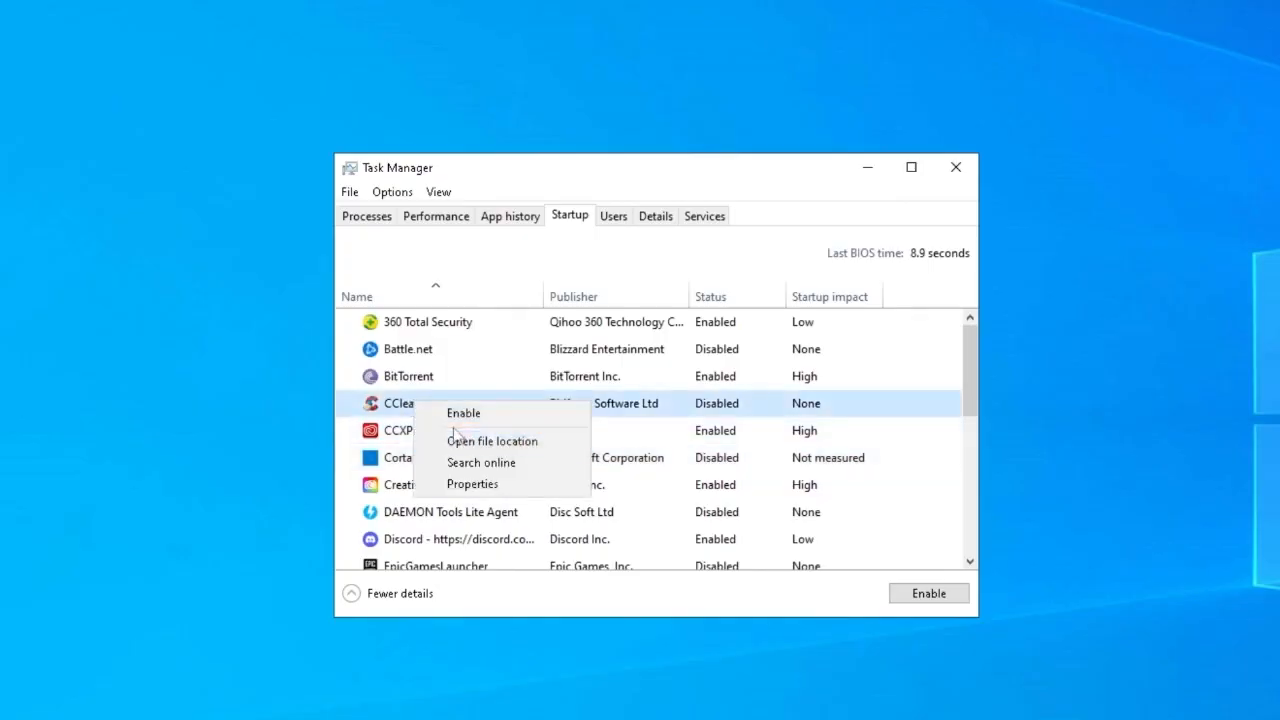
click(672, 350)
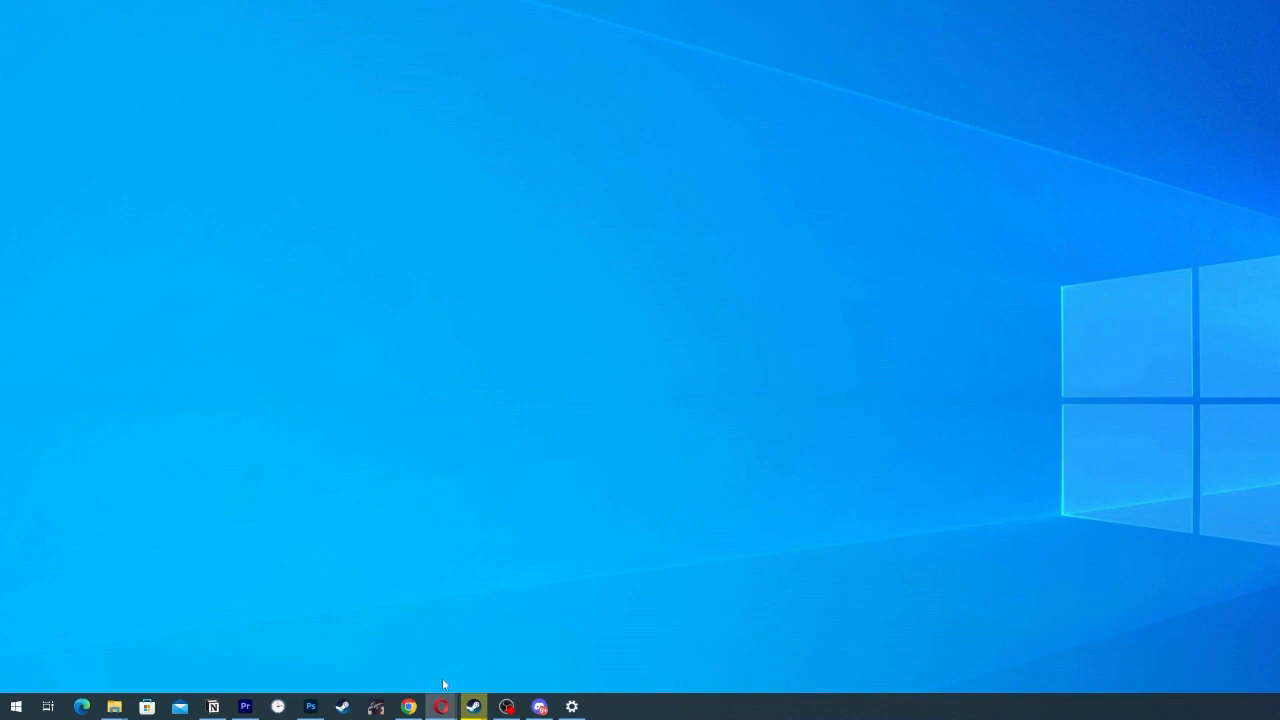
Open This PC's properties from File Explorer and bring up the advanced page of the advanced system settings
key(super+e)
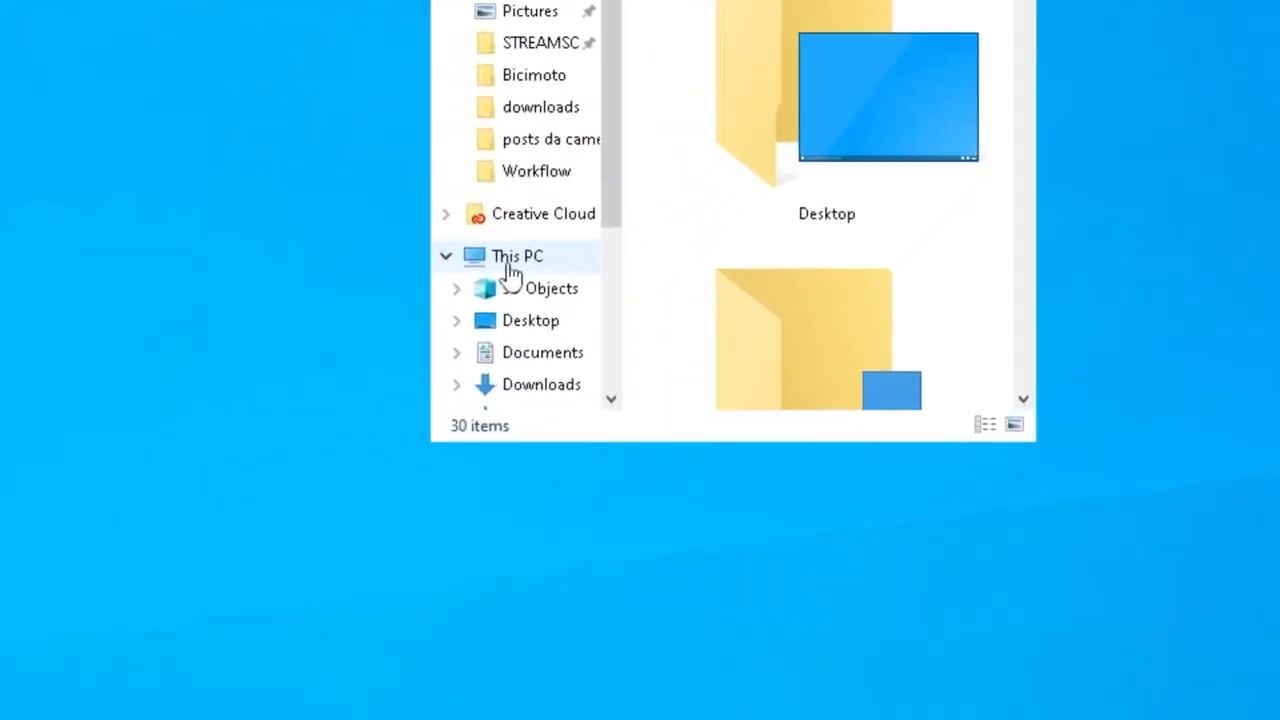
right_click(508, 268)
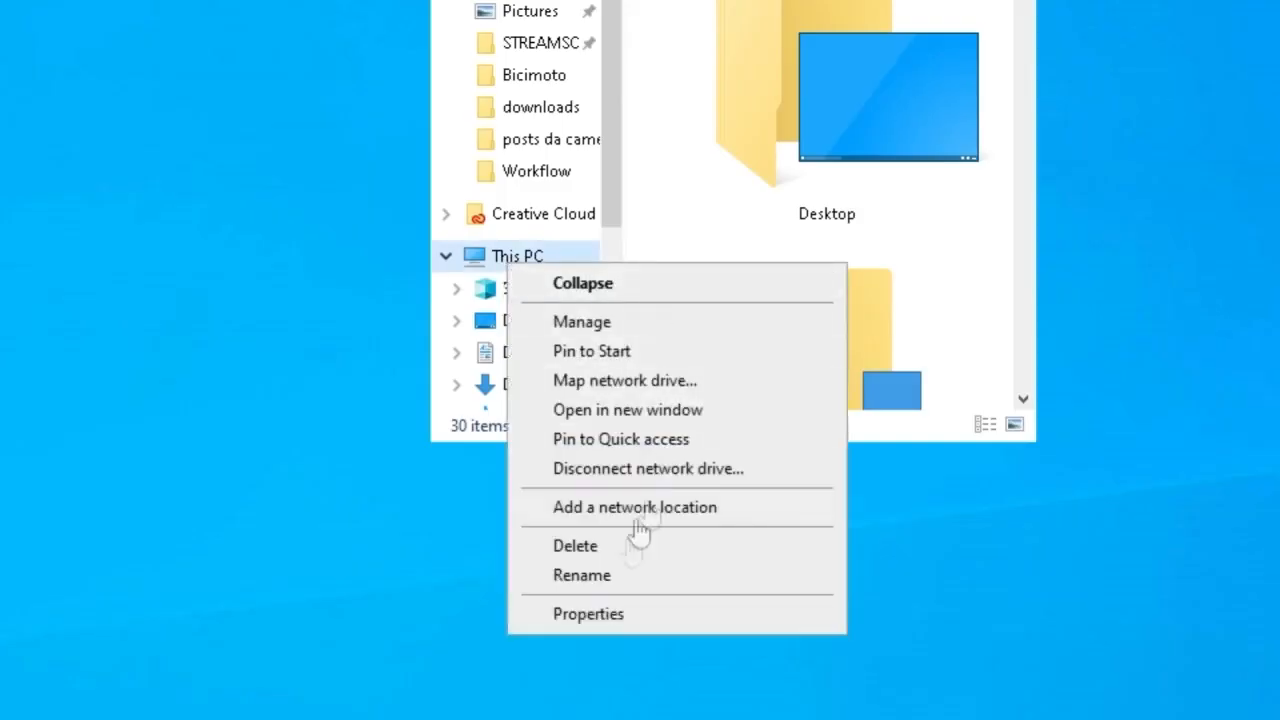
click(600, 619)
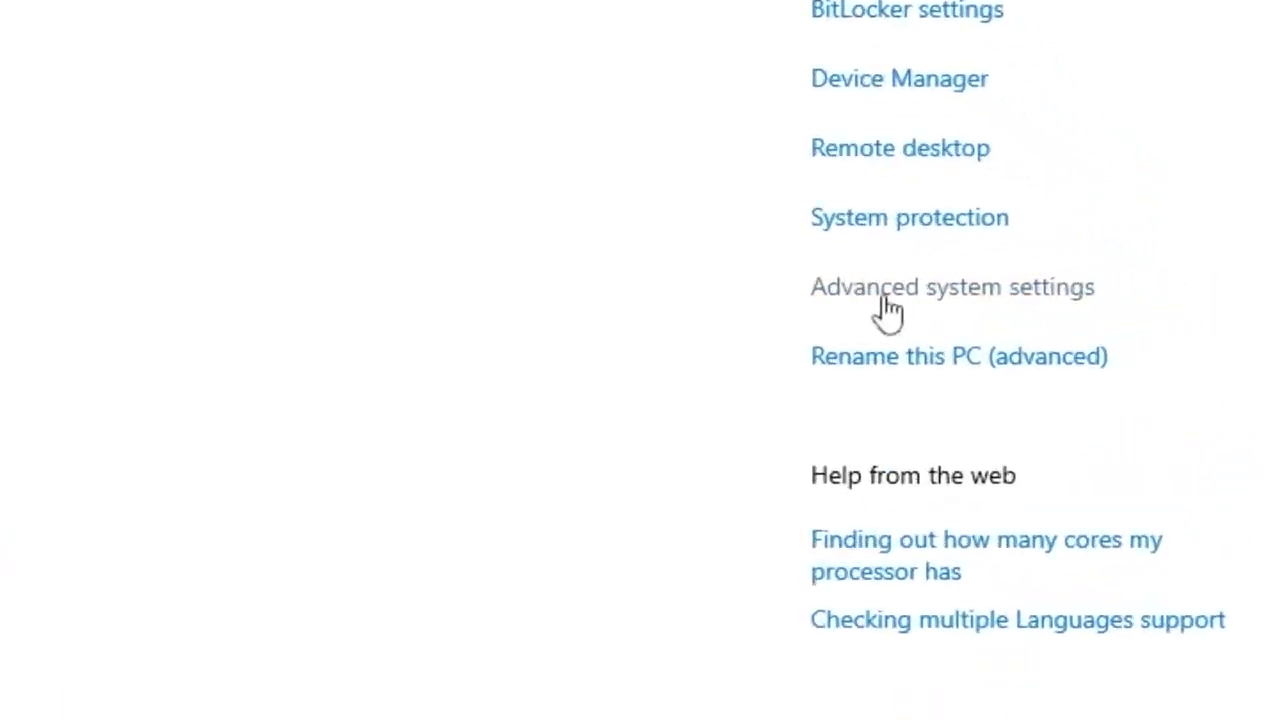
click(900, 296)
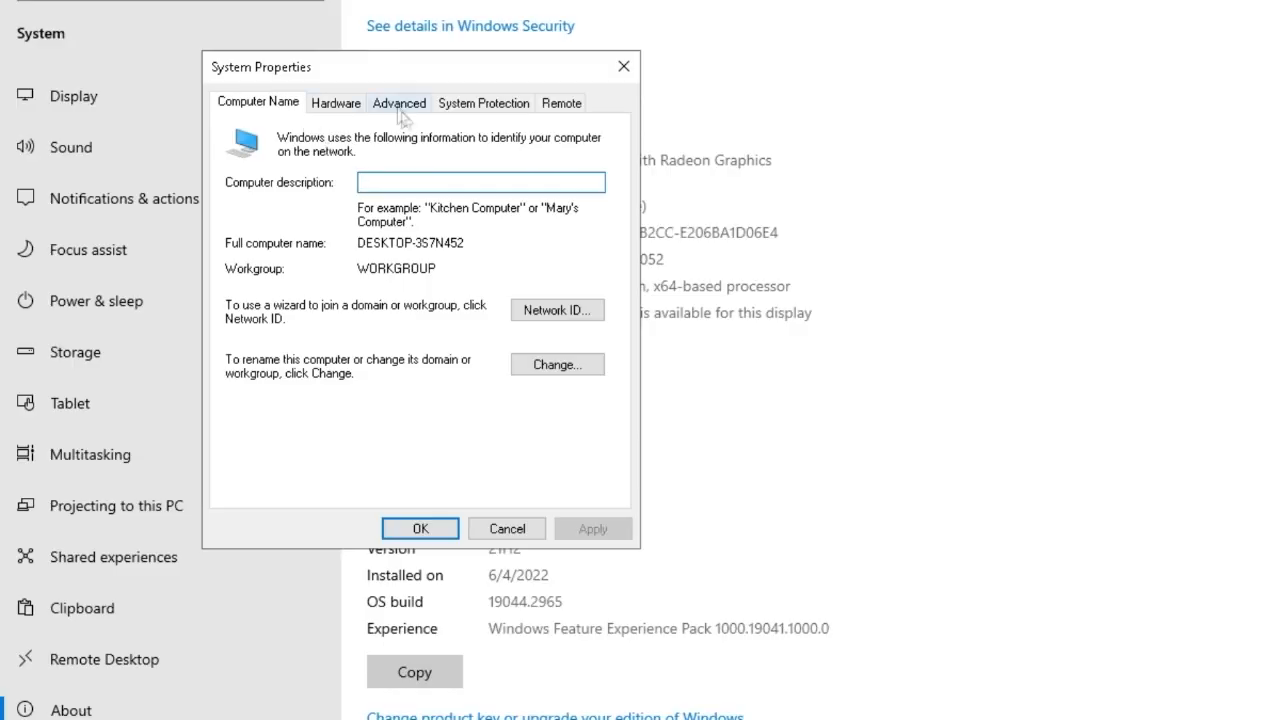
click(399, 104)
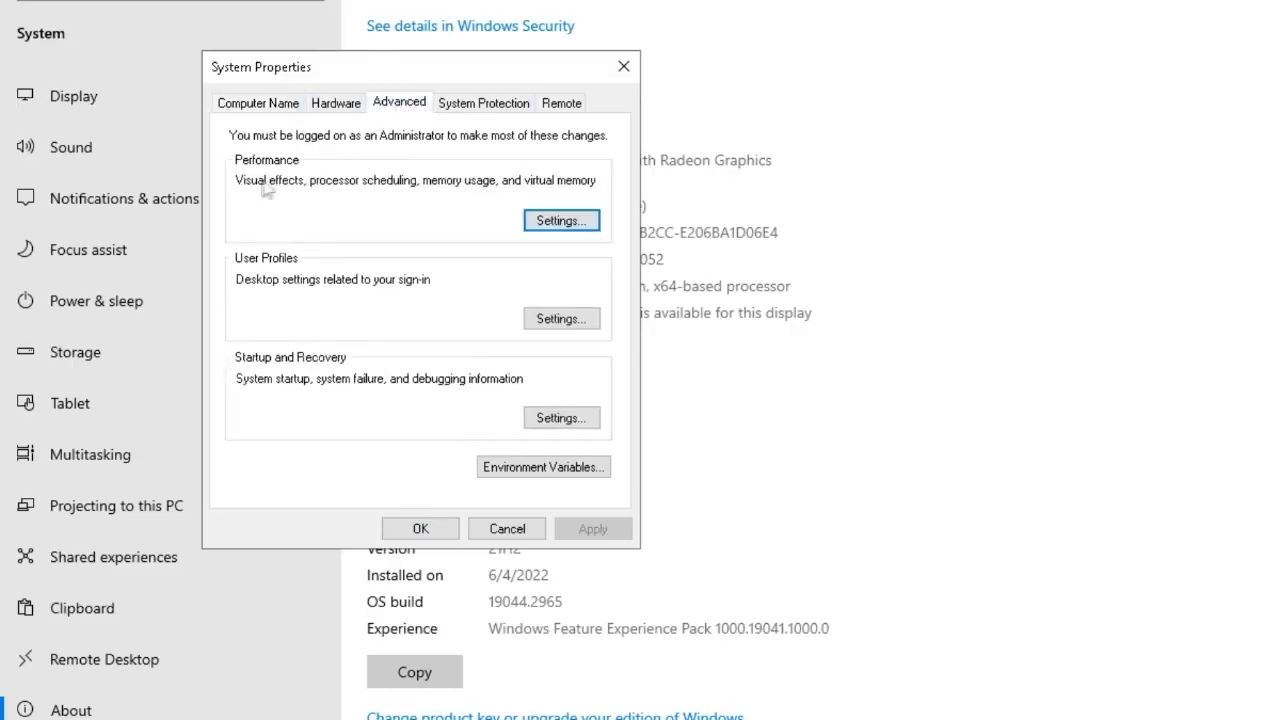
Open the performance settings, select the best-performance visual effects preset, and switch the selection back to Custom
click(559, 222)
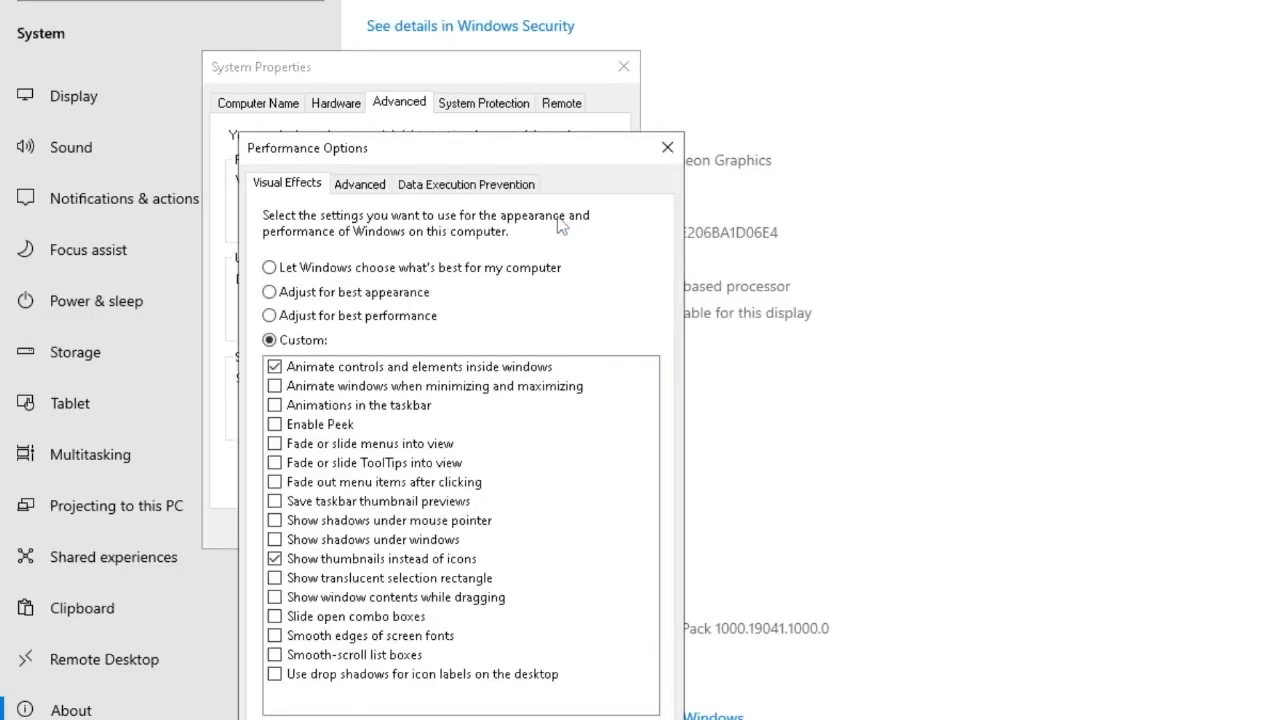
click(392, 320)
click(295, 344)
Open the virtual memory settings and turn on automatic paging file size management for all drives
click(360, 185)
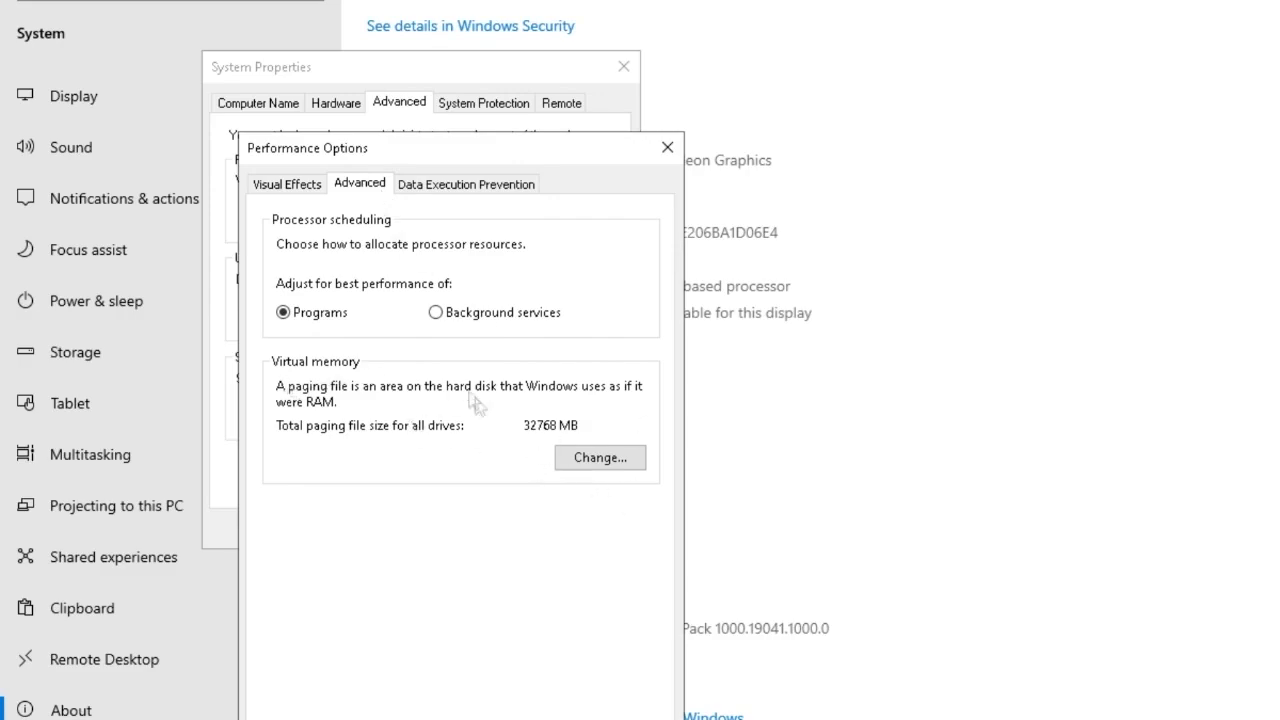
click(601, 462)
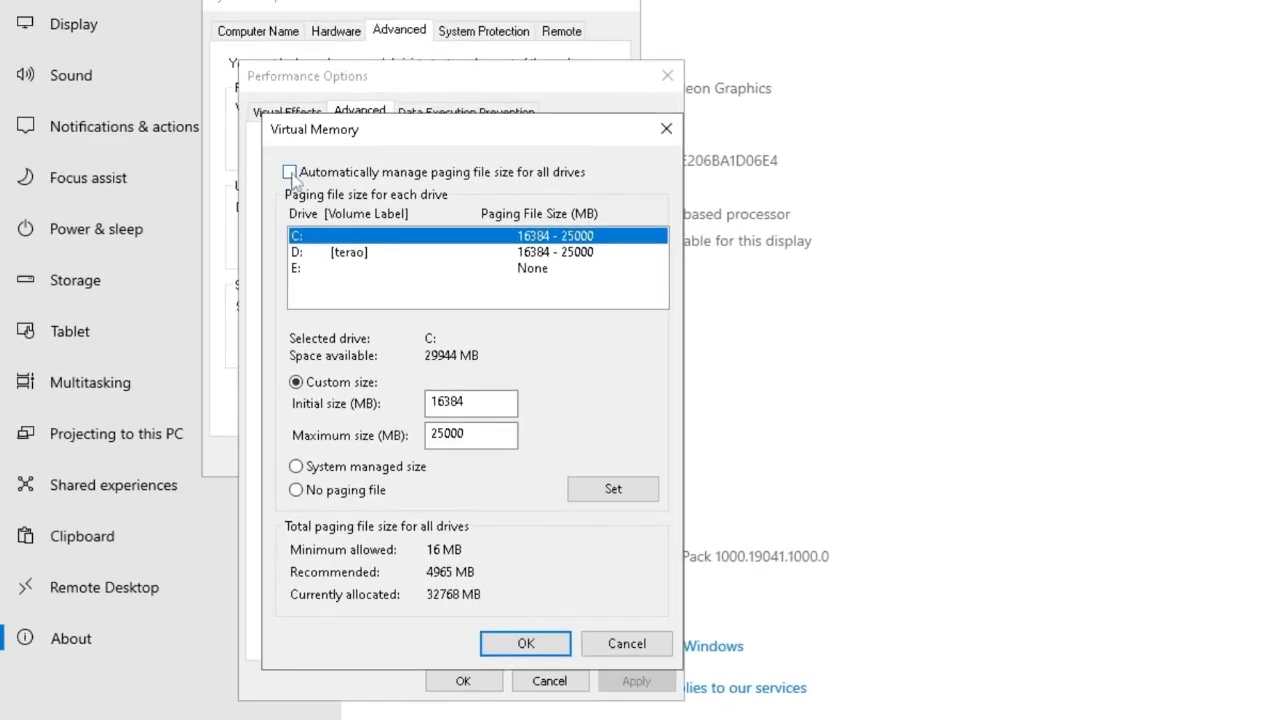
click(290, 173)
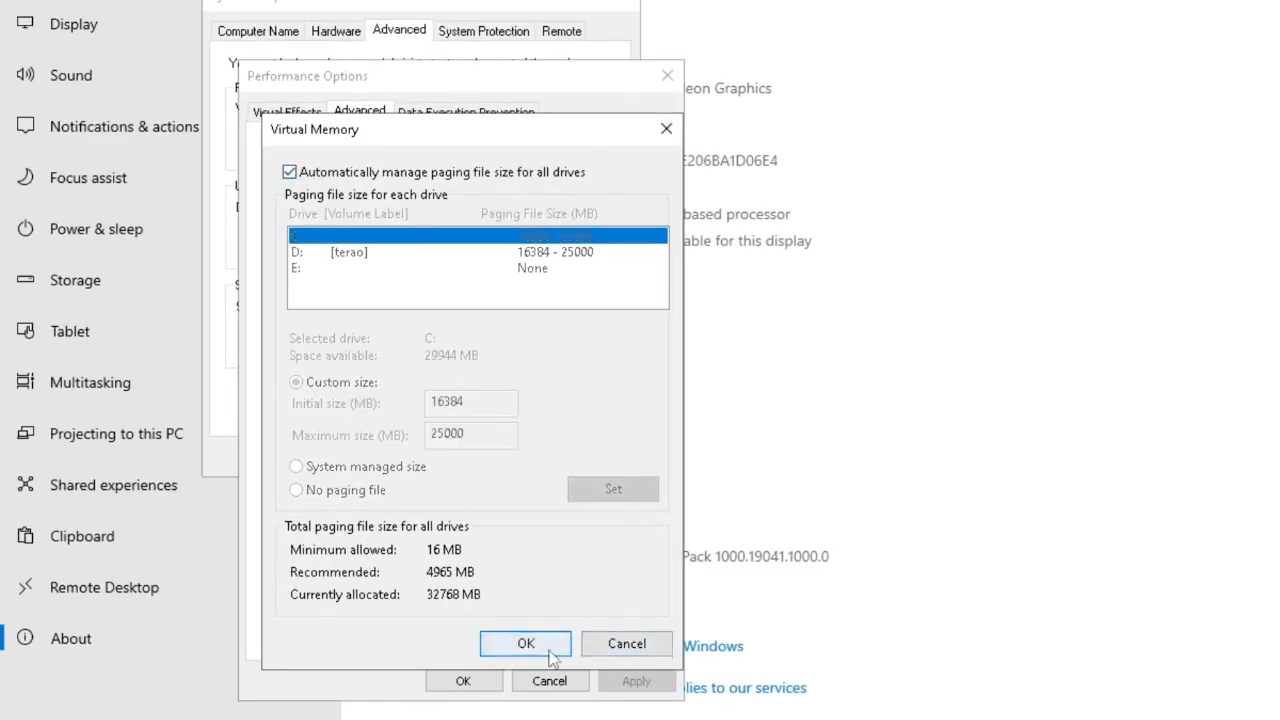